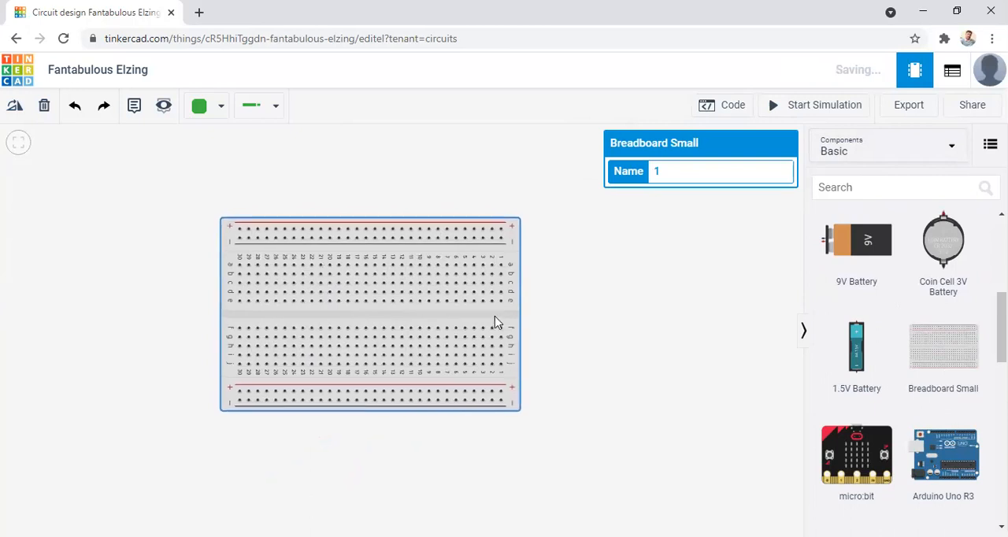
Find the 741 operational amplifier in the component library and place it across the breadboard's centre gap at columns 21–24.
{"action": "left_click", "coordinate": [601, 297]}
{"action": "left_click", "coordinate": [922, 187]}
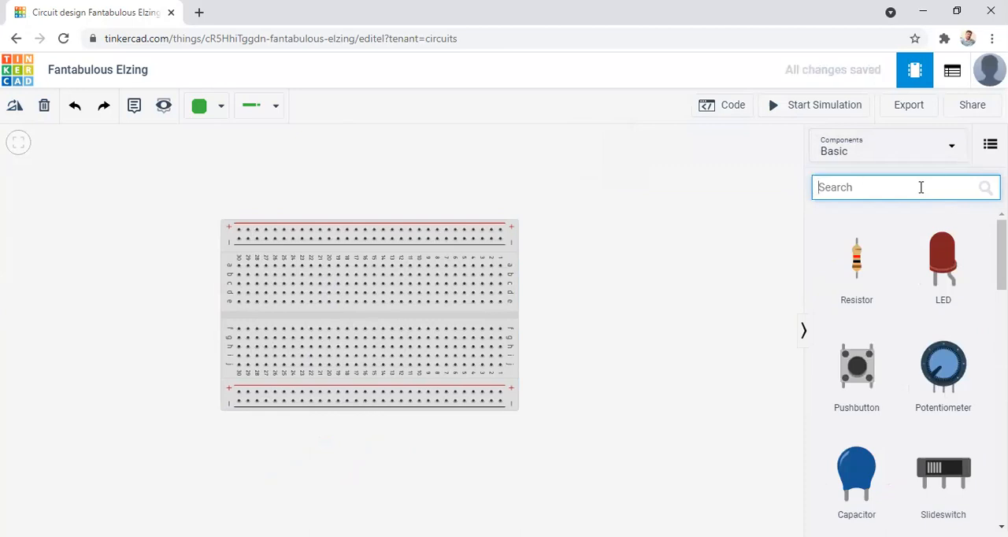
{"action": "type", "text": "7"}
{"action": "key", "text": "BackSpace"}
{"action": "type", "text": "am"}
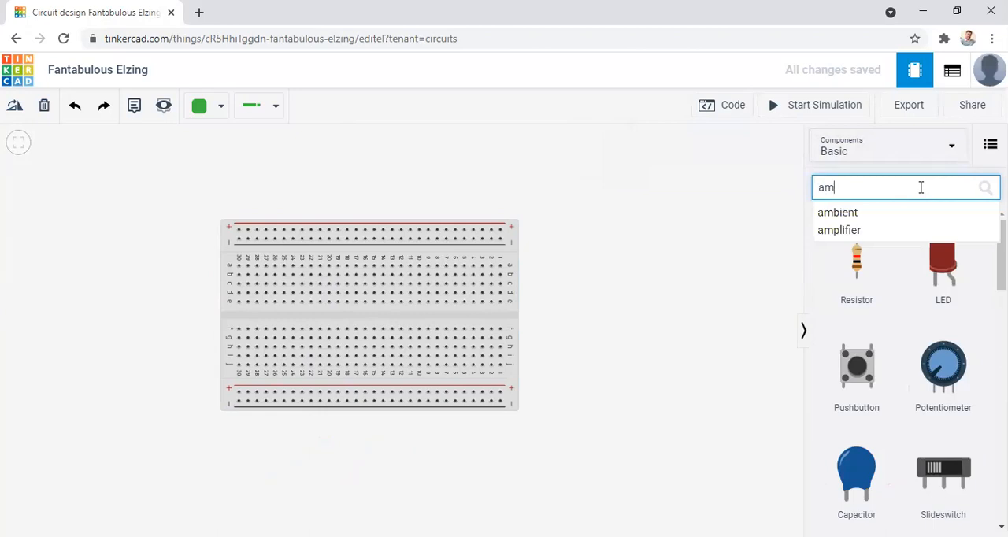
{"action": "left_click", "coordinate": [840, 230]}
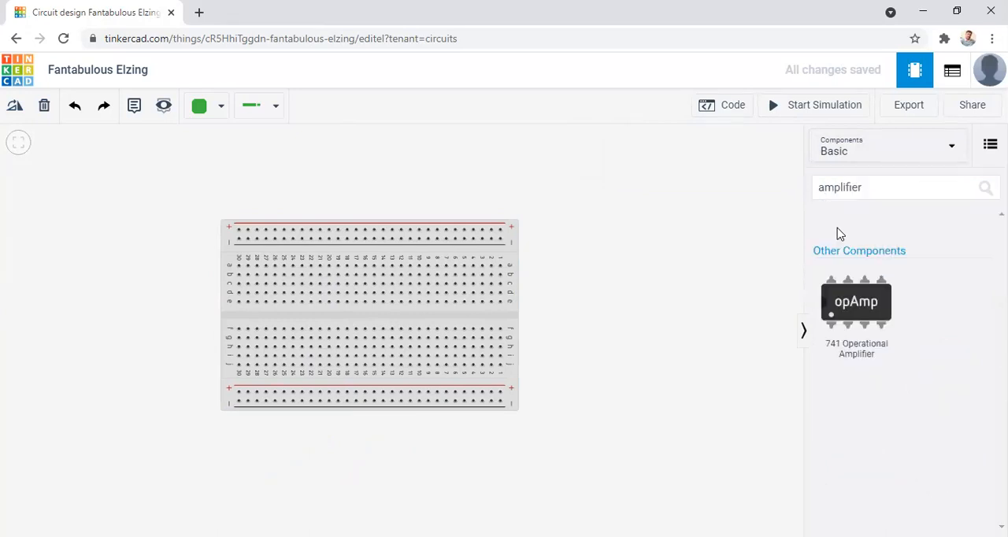
{"action": "left_click_drag", "start_coordinate": [866, 297], "coordinate": [312, 314]}
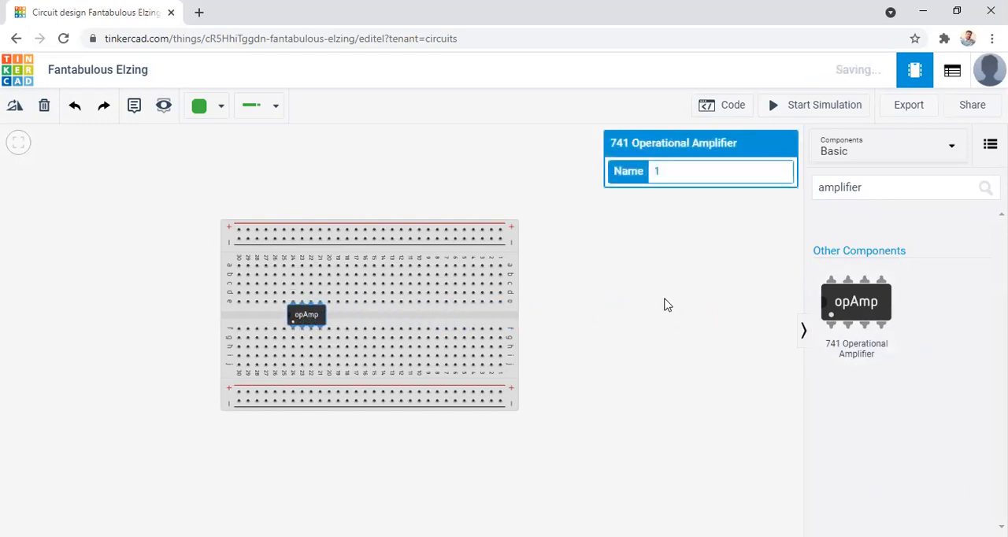
{"action": "left_click", "coordinate": [663, 304]}
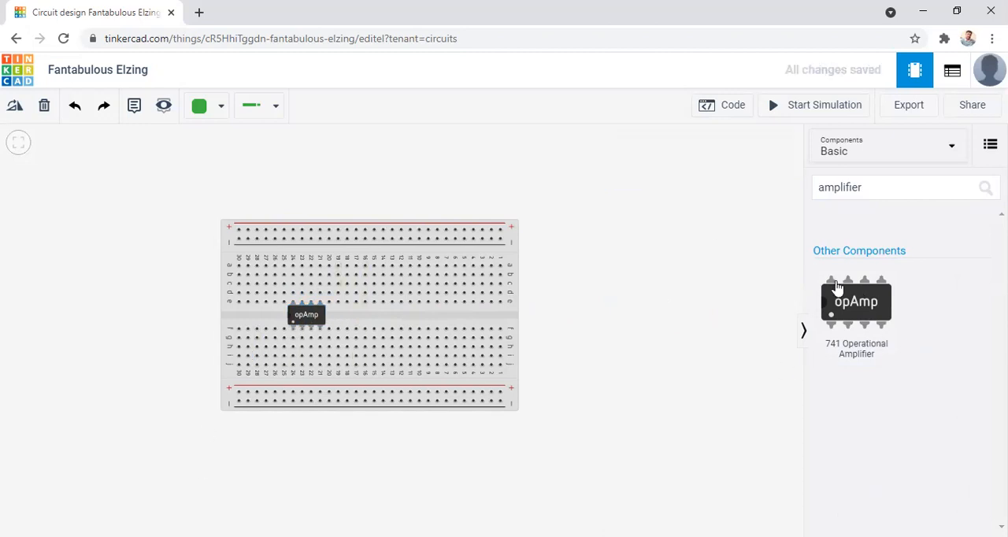
Clear the component search and place a resistor vertically from hole i23 to the breadboard's lower positive rail.
{"action": "left_click", "coordinate": [950, 191]}
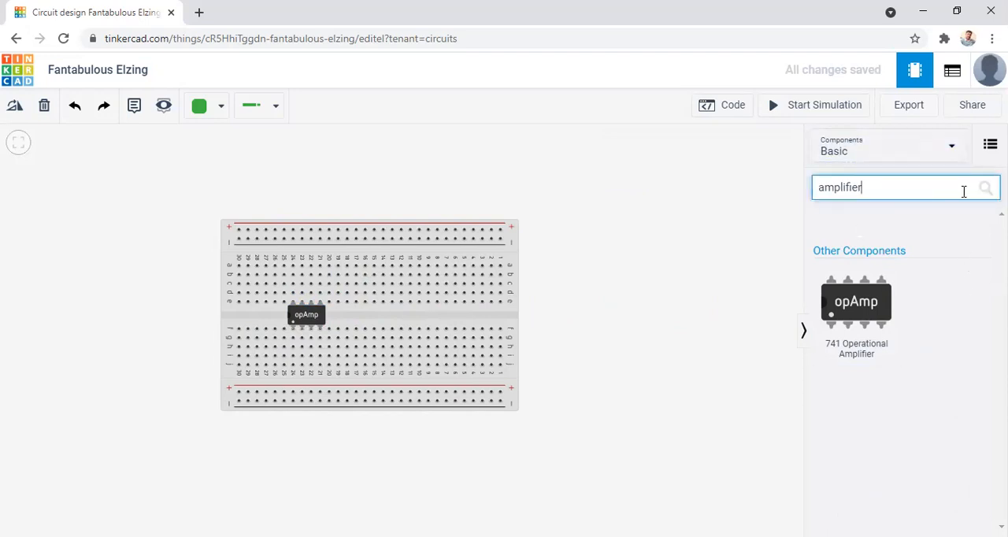
{"action": "key", "text": "BackSpace"}
{"action": "key", "text": "BackSpace"}
{"action": "key", "text": "BackSpace"}
{"action": "key", "text": "BackSpace"}
{"action": "key", "text": "BackSpace"}
{"action": "key", "text": "BackSpace"}
{"action": "key", "text": "BackSpace"}
{"action": "key", "text": "BackSpace"}
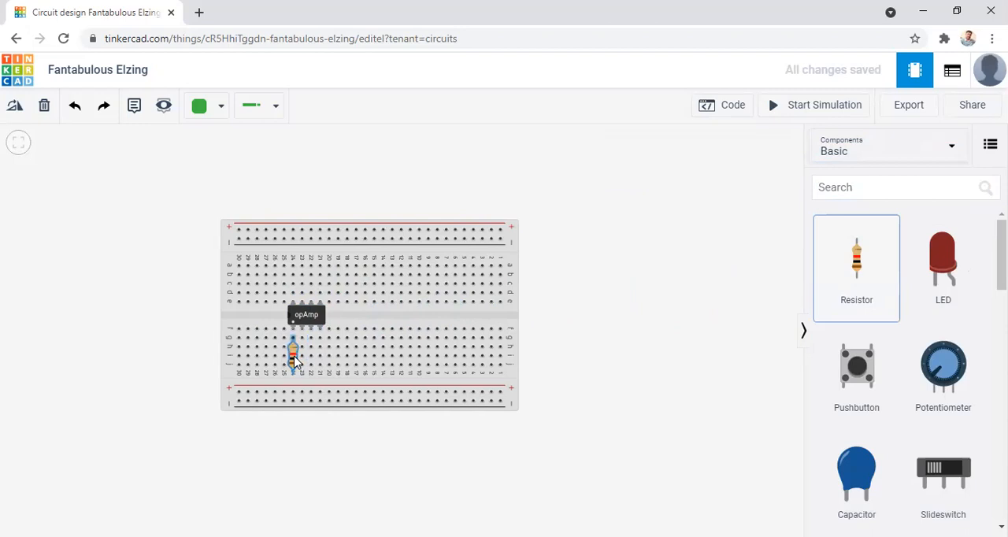
{"action": "left_click_drag", "start_coordinate": [295, 361], "coordinate": [302, 377]}
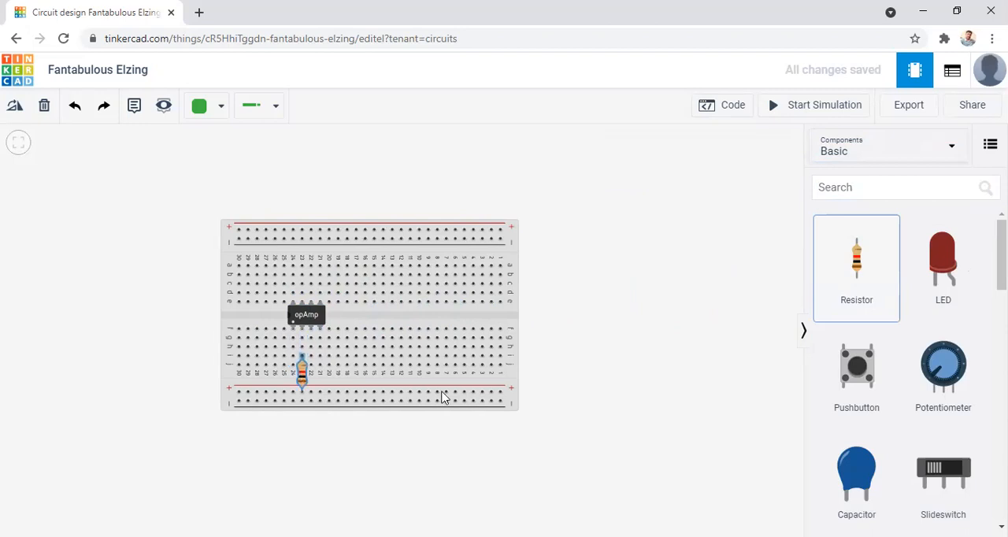
{"action": "left_click", "coordinate": [394, 511]}
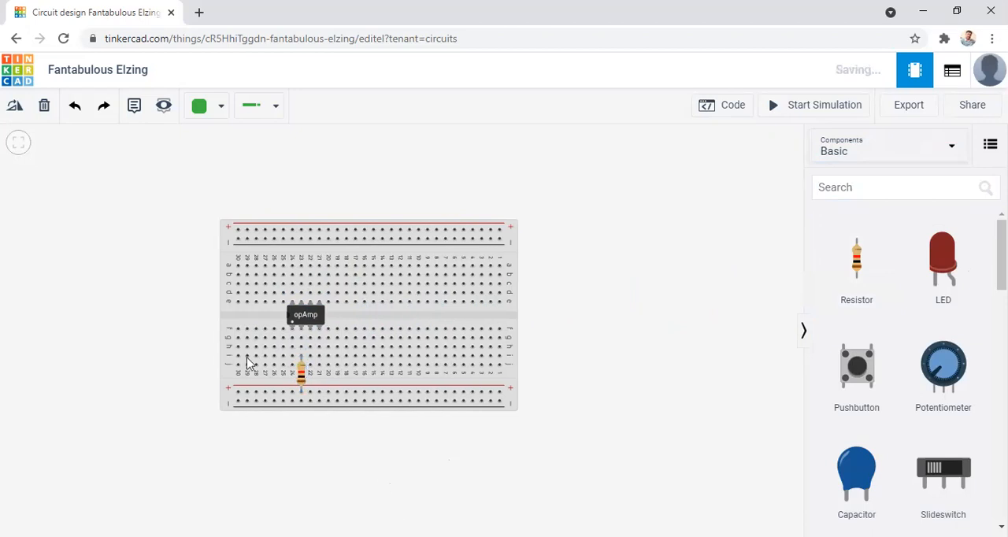
Wire hole j22 to the breadboard's lower negative rail and colour the wire black.
{"action": "left_click", "coordinate": [310, 367]}
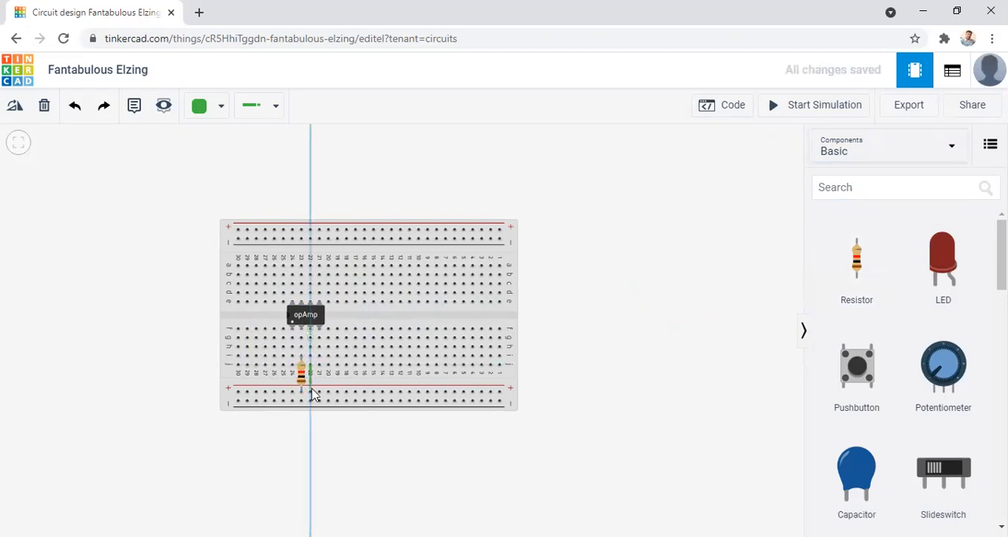
{"action": "left_click", "coordinate": [311, 402]}
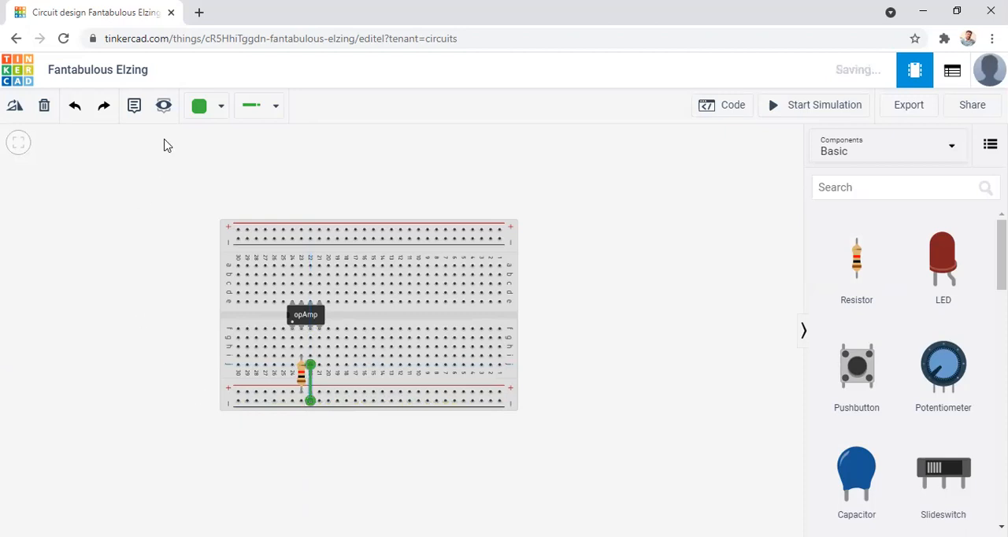
{"action": "left_click", "coordinate": [218, 112]}
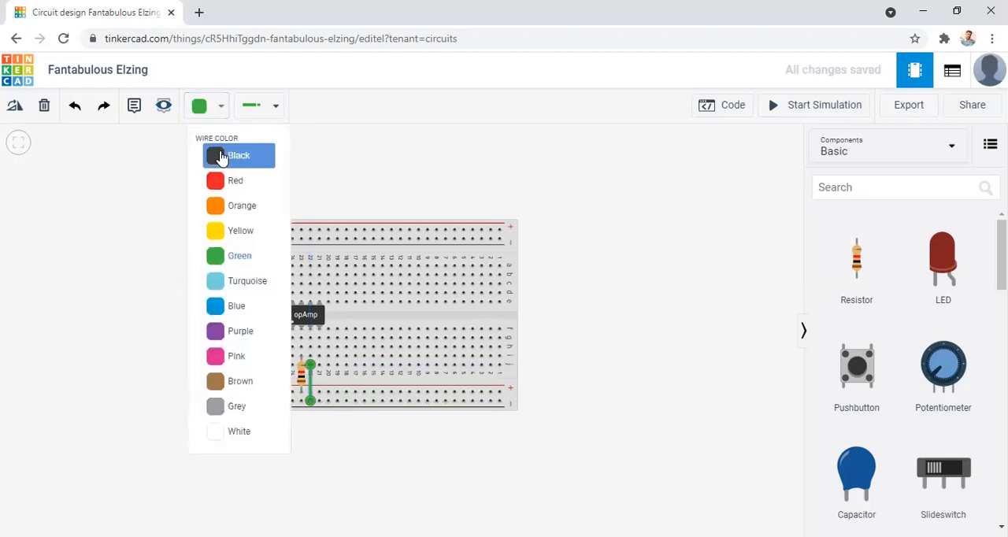
{"action": "left_click", "coordinate": [218, 156]}
{"action": "left_click", "coordinate": [356, 451]}
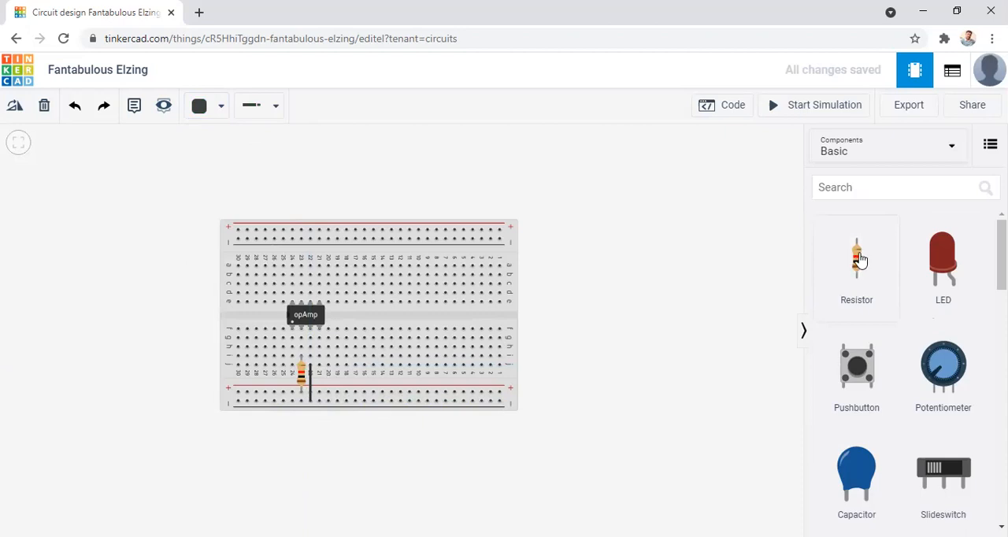
Add a second resistor, rotate it to horizontal and place it in row c between columns 29 and 25.
{"action": "left_click_drag", "start_coordinate": [850, 263], "coordinate": [630, 260]}
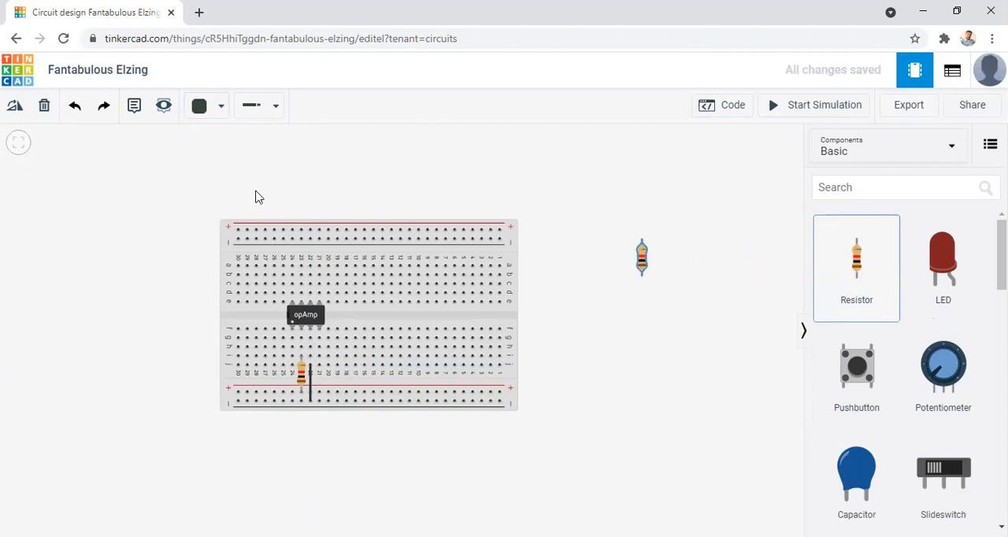
{"action": "left_click", "coordinate": [11, 106]}
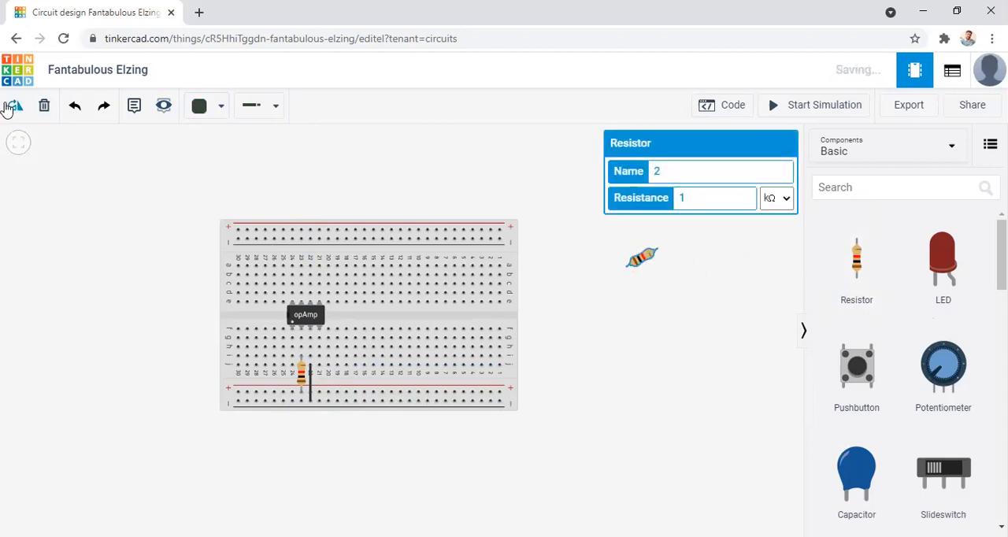
{"action": "left_click_drag", "start_coordinate": [644, 262], "coordinate": [268, 289]}
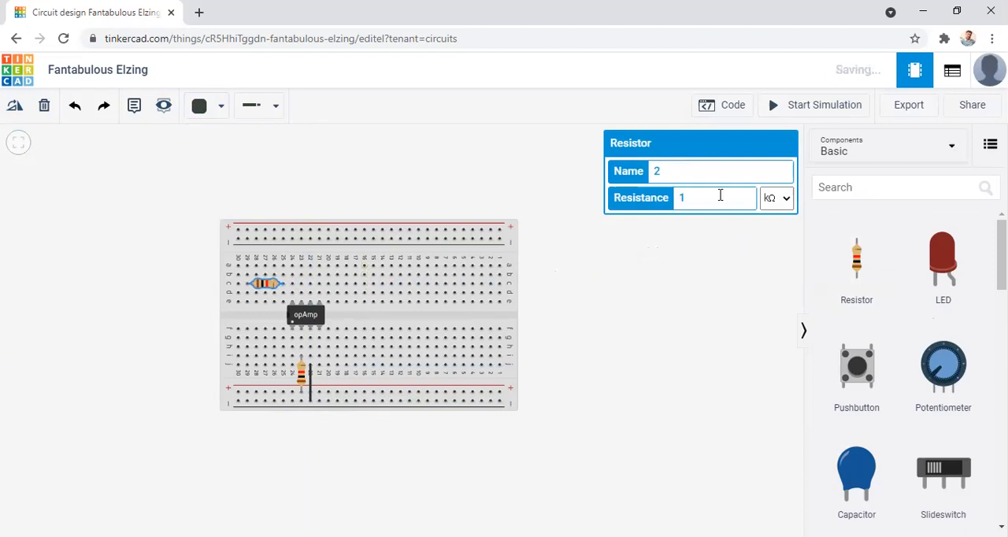
Place a capacitor directly above the horizontal resistor, over the breadboard's upper rails.
{"action": "left_click_drag", "start_coordinate": [855, 473], "coordinate": [272, 248]}
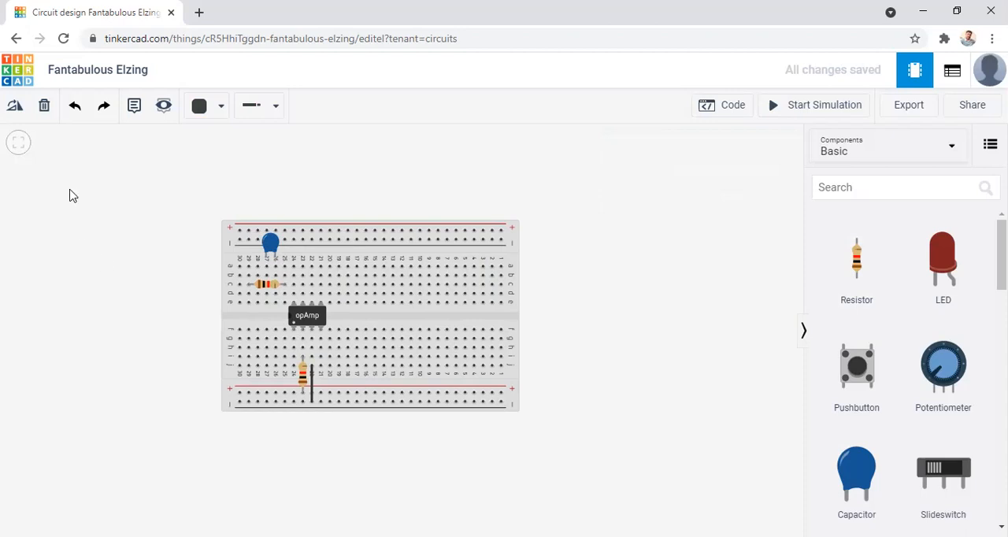
{"action": "left_click", "coordinate": [265, 267]}
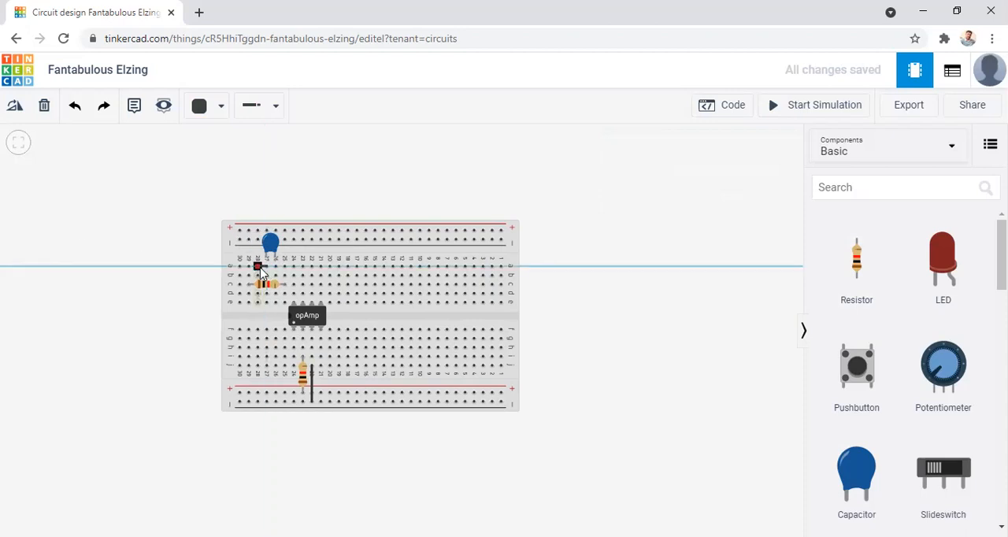
{"action": "left_click", "coordinate": [47, 109]}
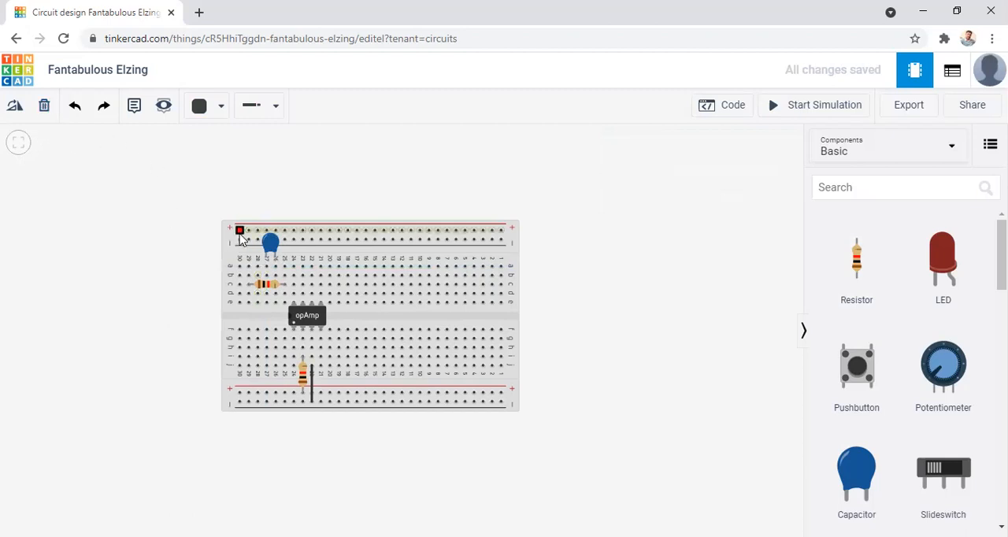
Connect the capacitor's two terminals to the two ends of the horizontal resistor with orange wires.
{"action": "left_click", "coordinate": [266, 259]}
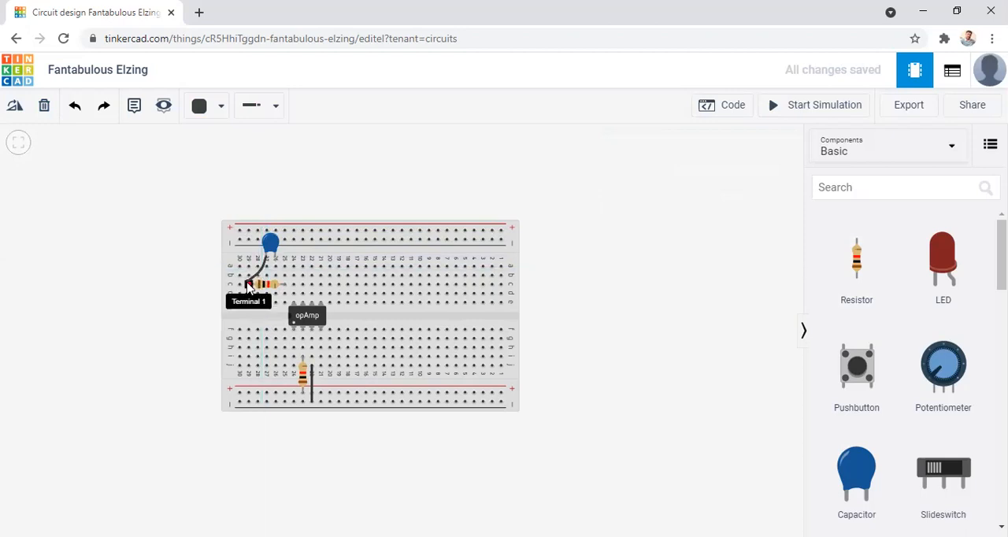
{"action": "left_click", "coordinate": [247, 286]}
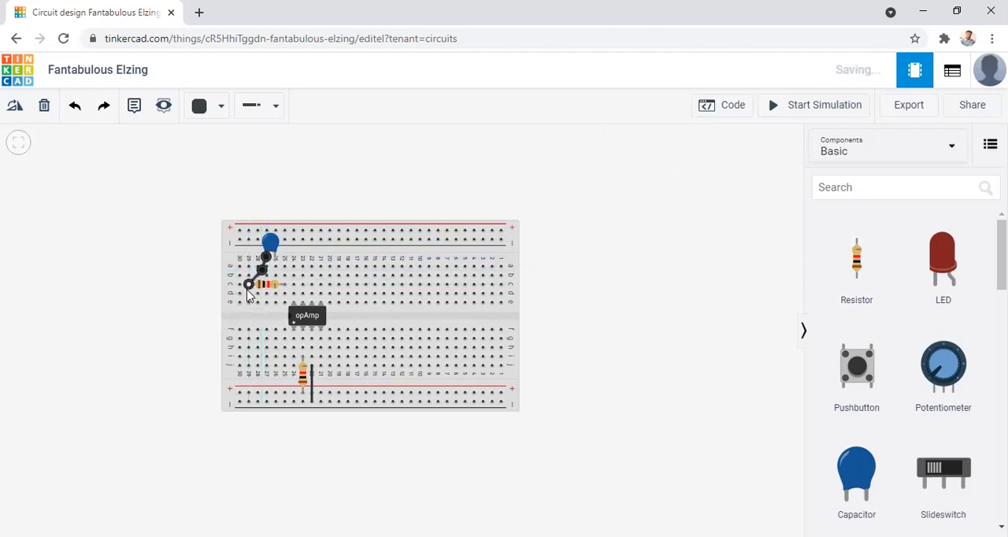
{"action": "left_click", "coordinate": [220, 110]}
{"action": "left_click", "coordinate": [229, 203]}
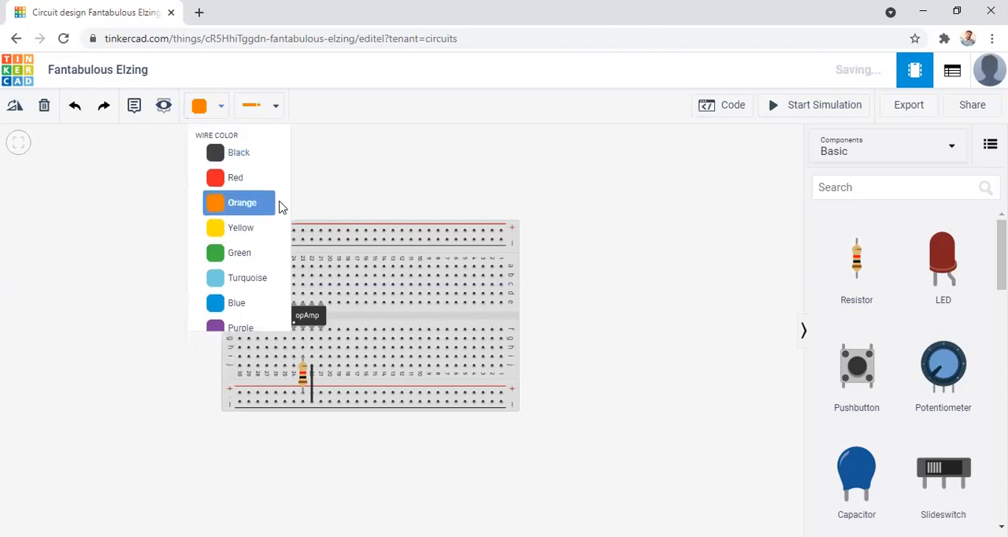
{"action": "left_click", "coordinate": [274, 258]}
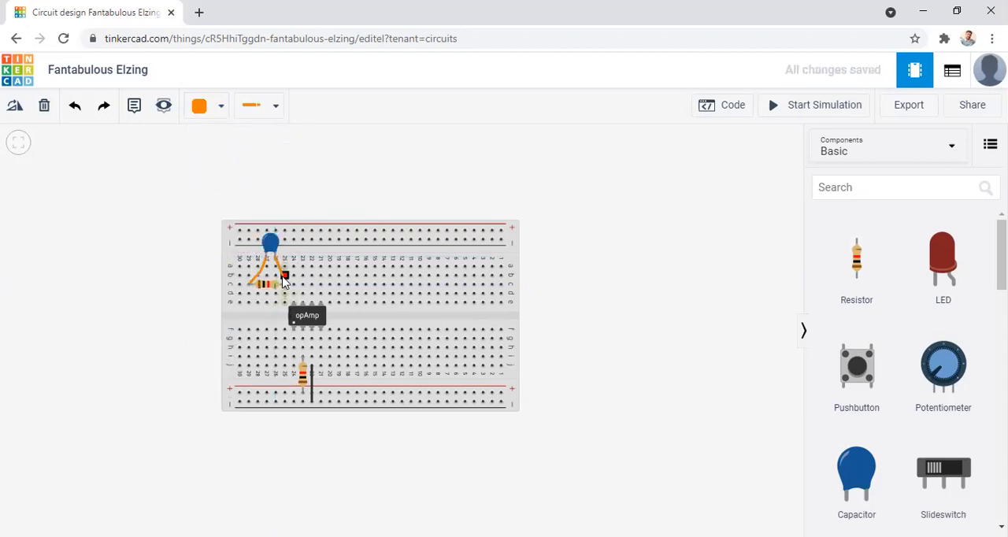
{"action": "left_click", "coordinate": [284, 281]}
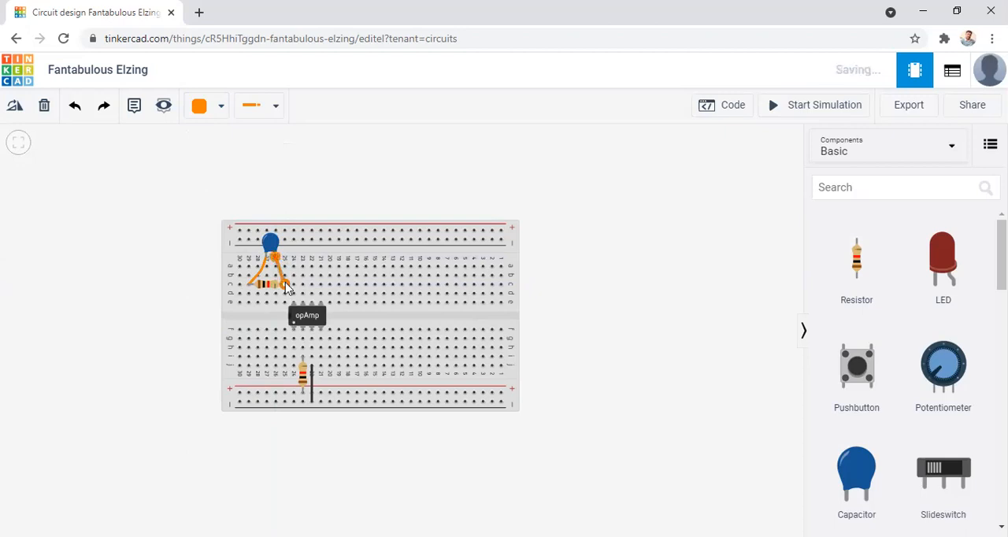
{"action": "left_click", "coordinate": [186, 189]}
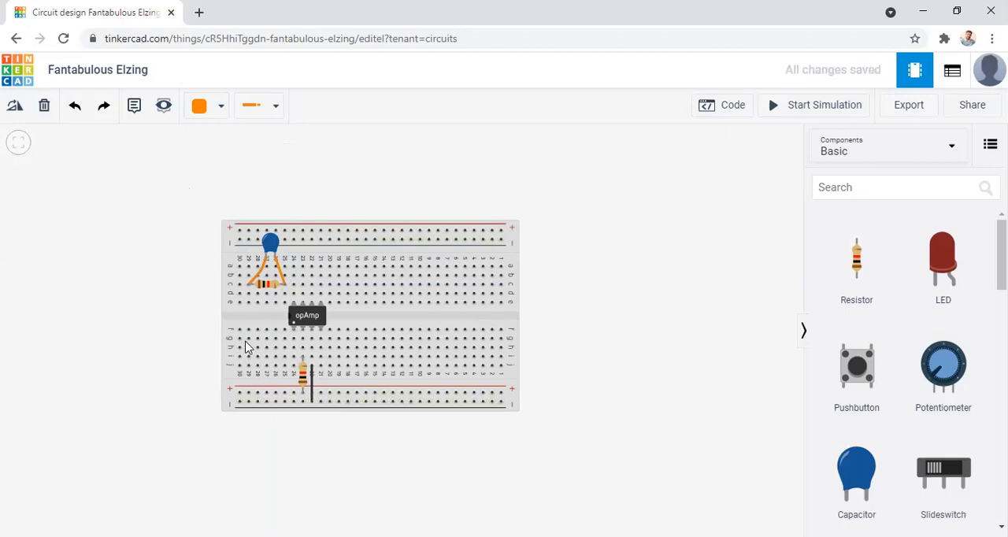
Run an orange wire from hole d25 to hole d22 above the op-amp.
{"action": "left_click", "coordinate": [284, 294]}
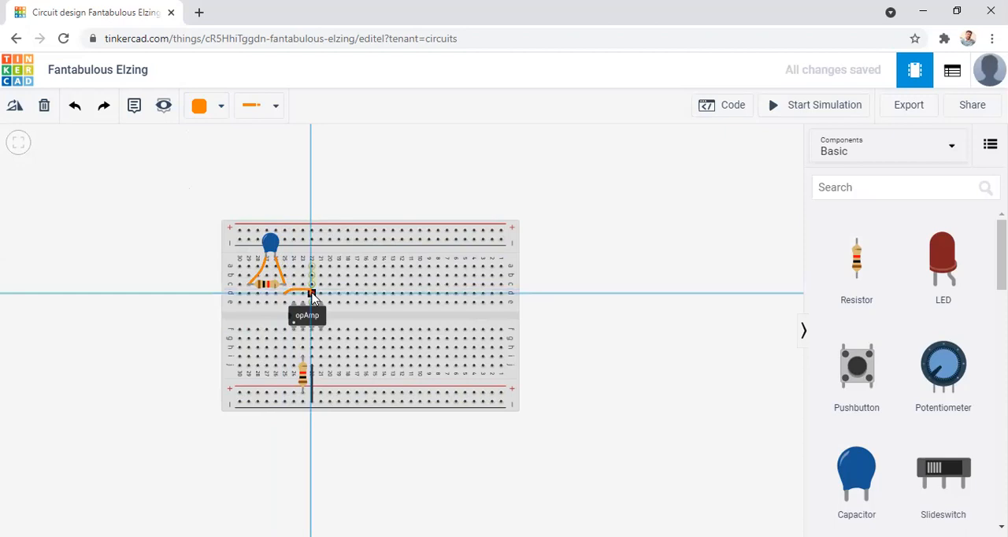
{"action": "left_click", "coordinate": [311, 295]}
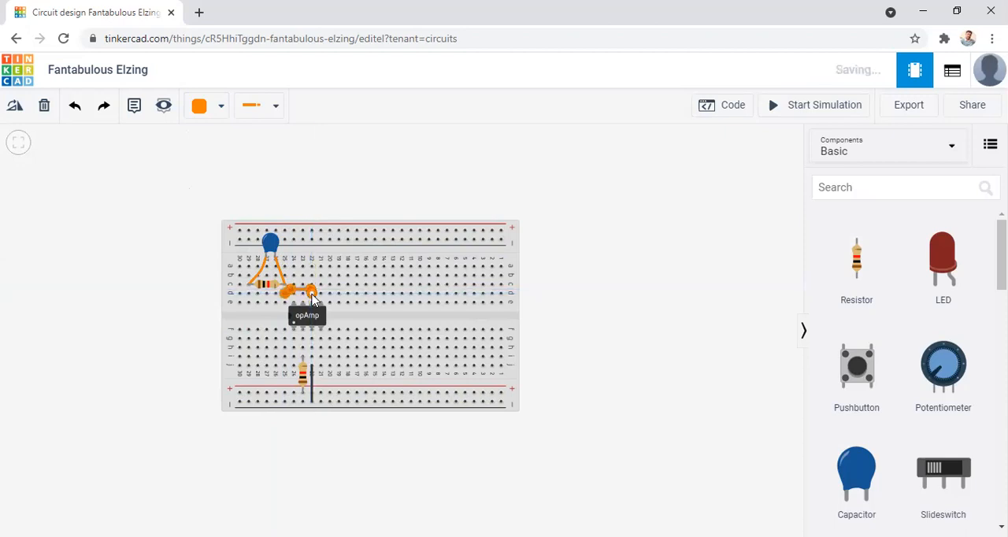
{"action": "left_click", "coordinate": [598, 335]}
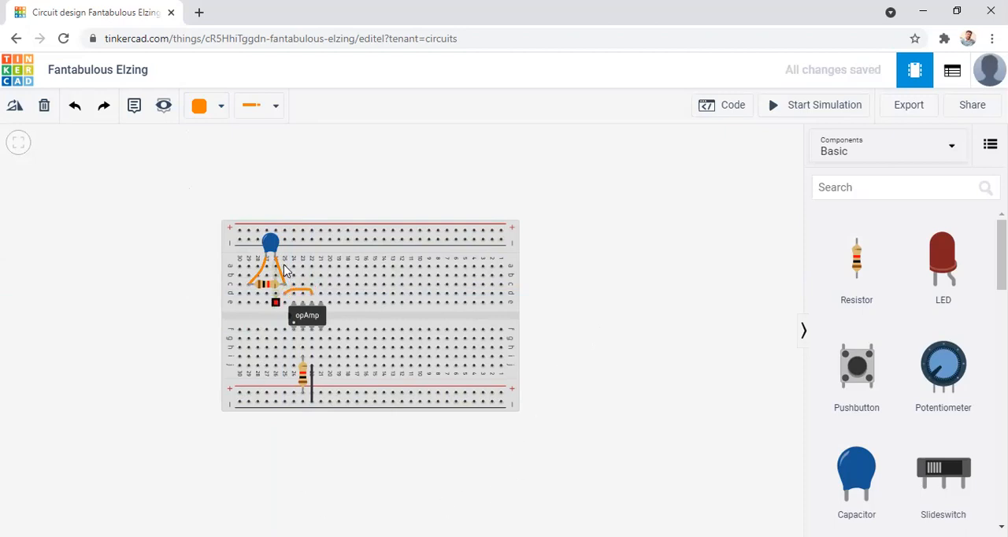
Route an orange wire from hole h23 around the op-amp to hole e29, with bends along the way.
{"action": "left_click", "coordinate": [303, 348]}
{"action": "left_click", "coordinate": [288, 343]}
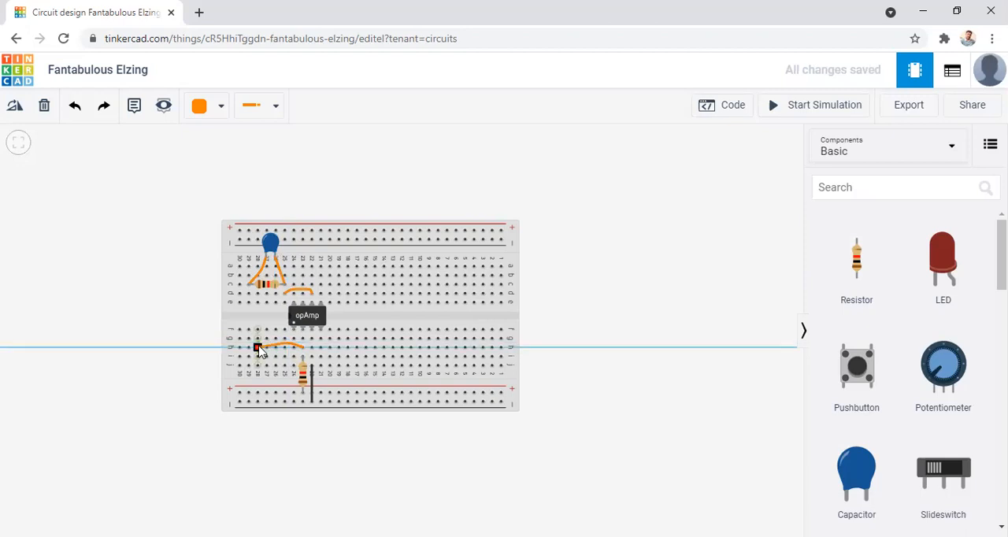
{"action": "left_click", "coordinate": [255, 348]}
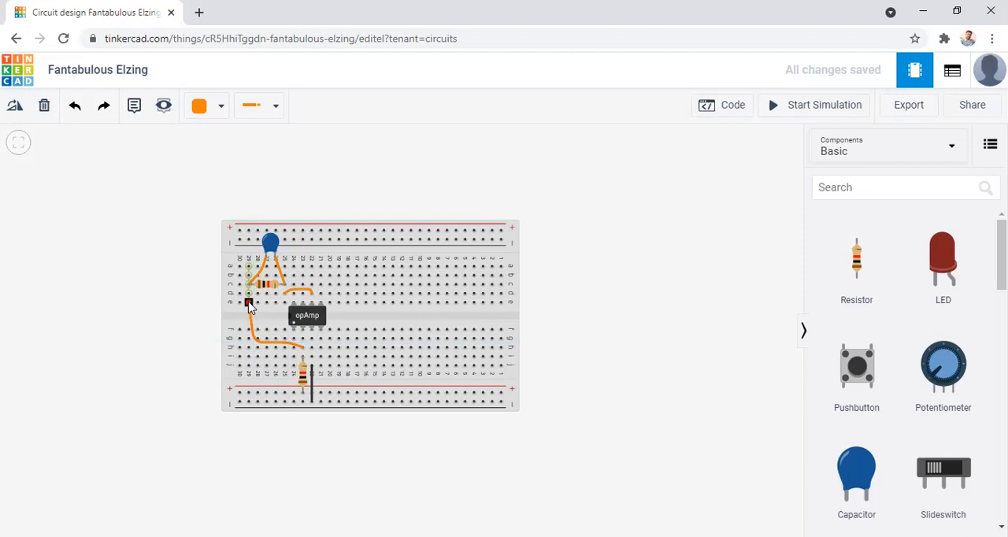
{"action": "left_click", "coordinate": [249, 304]}
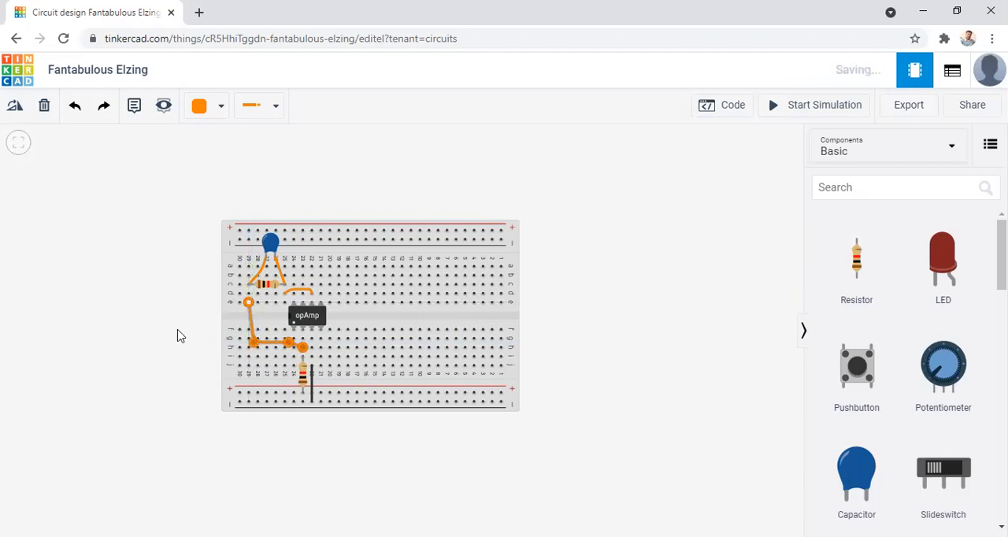
{"action": "left_click", "coordinate": [108, 292]}
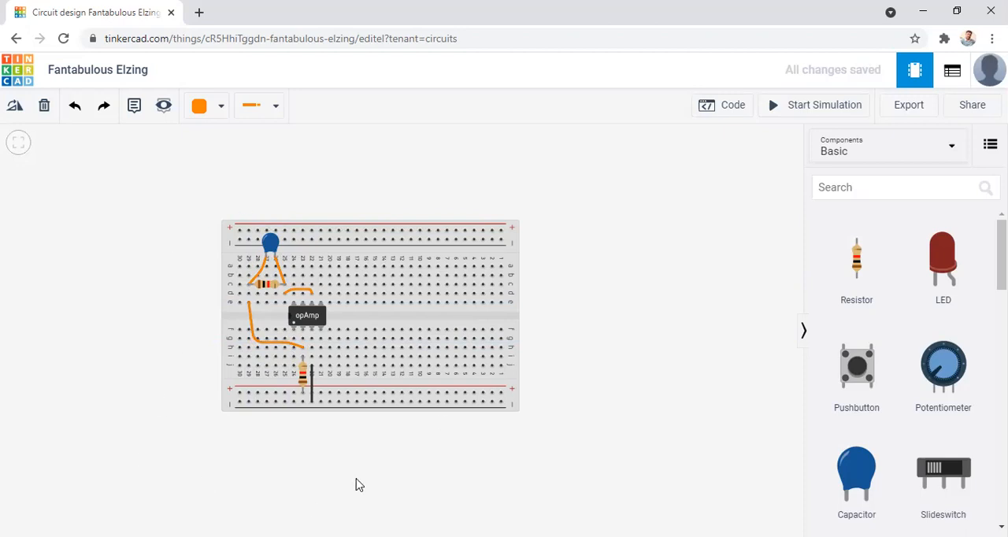
Search the component library for "fun" and place a Function Generator beside the breadboard's column 30 end.
{"action": "left_click", "coordinate": [906, 197]}
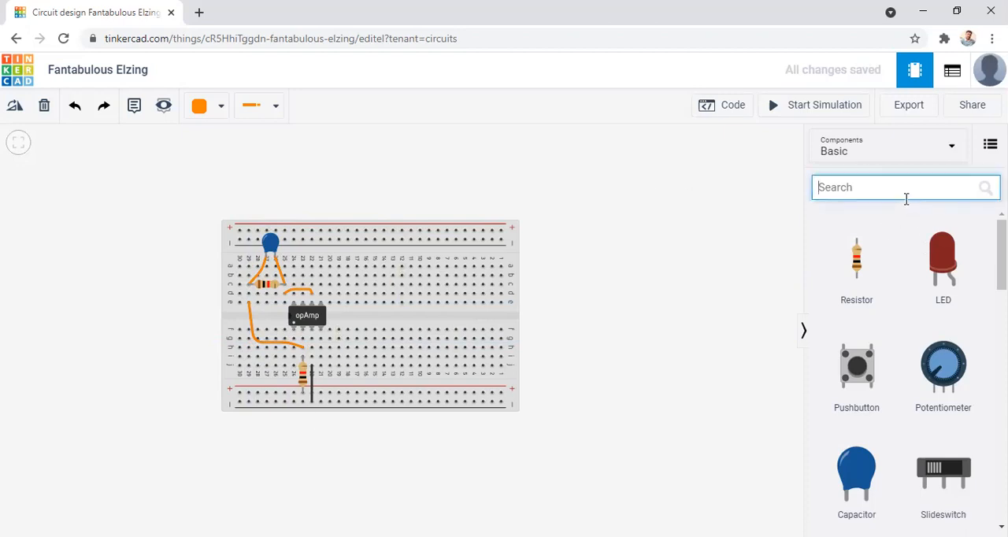
{"action": "type", "text": "fun"}
{"action": "left_click_drag", "start_coordinate": [895, 279], "coordinate": [112, 441]}
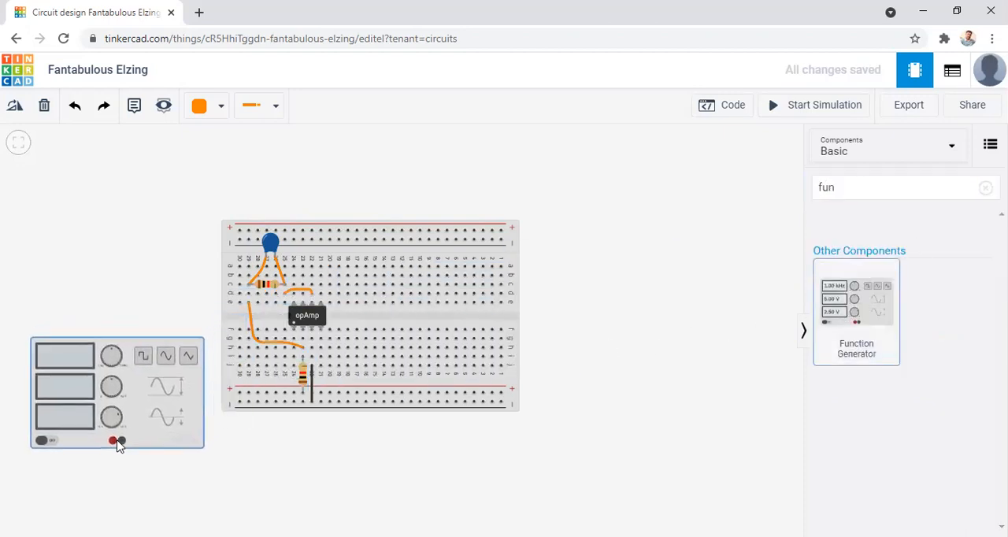
{"action": "scroll", "coordinate": [428, 459], "scroll_direction": "down", "scroll_amount": 1}
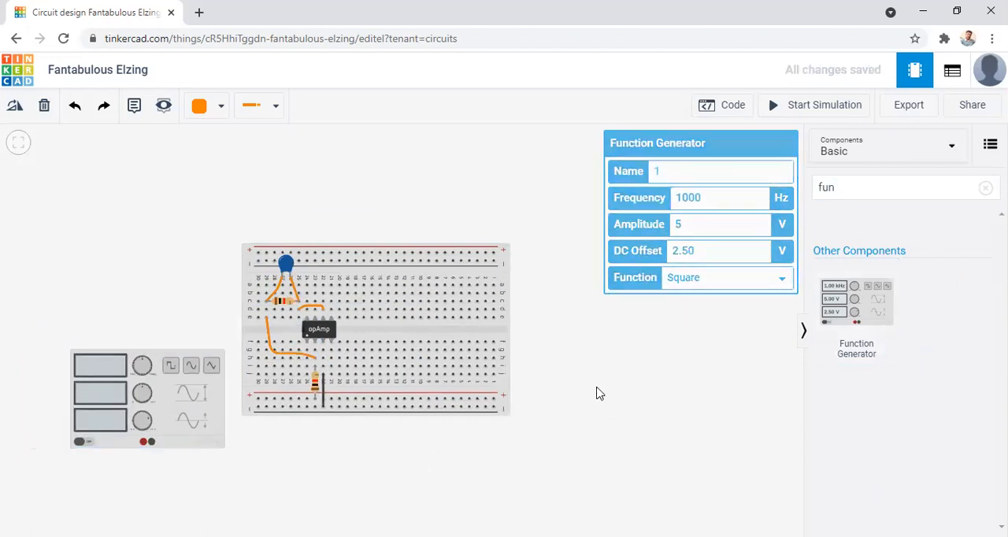
{"action": "left_click_drag", "start_coordinate": [596, 415], "coordinate": [593, 392]}
{"action": "left_click_drag", "start_coordinate": [169, 394], "coordinate": [150, 398]}
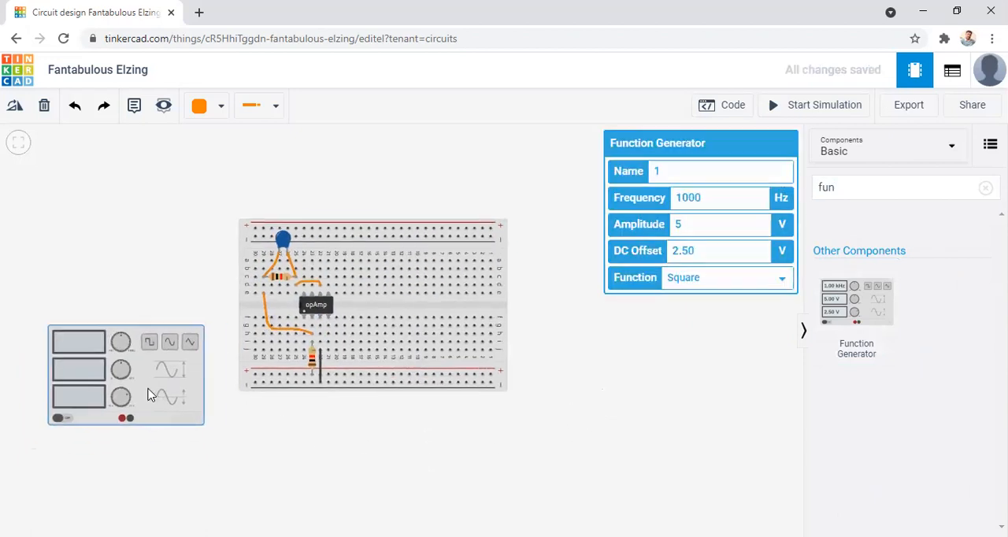
Route a wire from the function generator's negative terminal to the breadboard's lower negative rail near column 29, with two squared bends.
{"action": "left_click", "coordinate": [165, 449]}
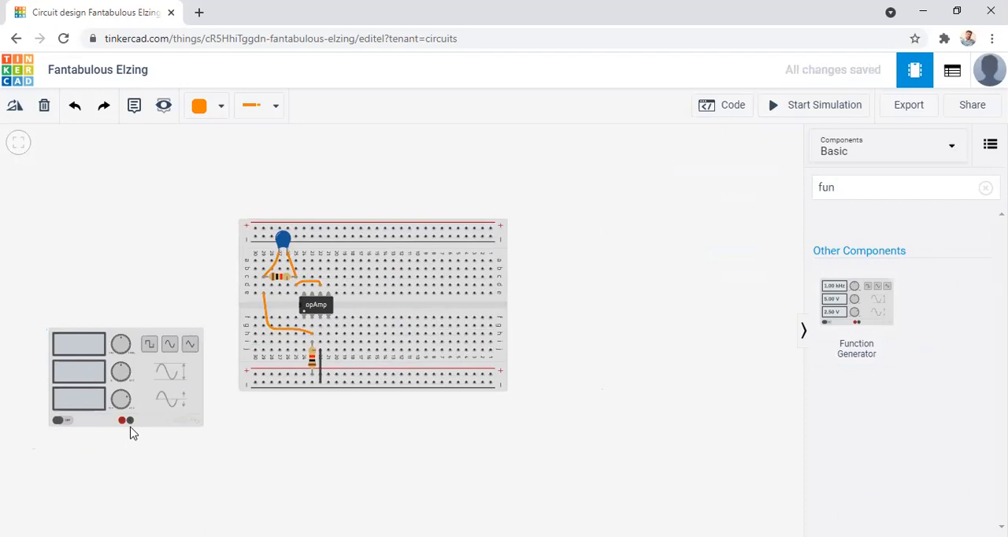
{"action": "left_click", "coordinate": [130, 421]}
{"action": "left_click", "coordinate": [129, 438]}
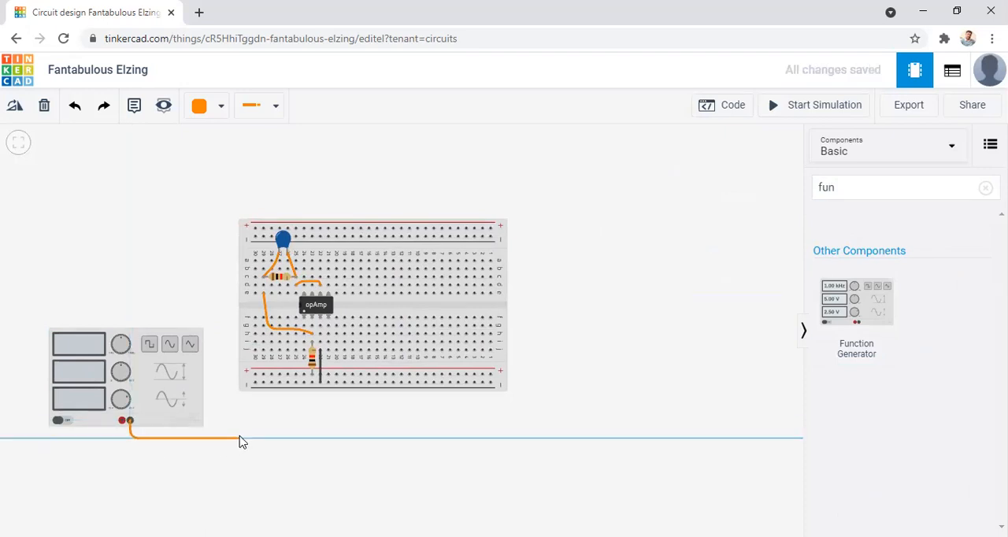
{"action": "left_click", "coordinate": [260, 437]}
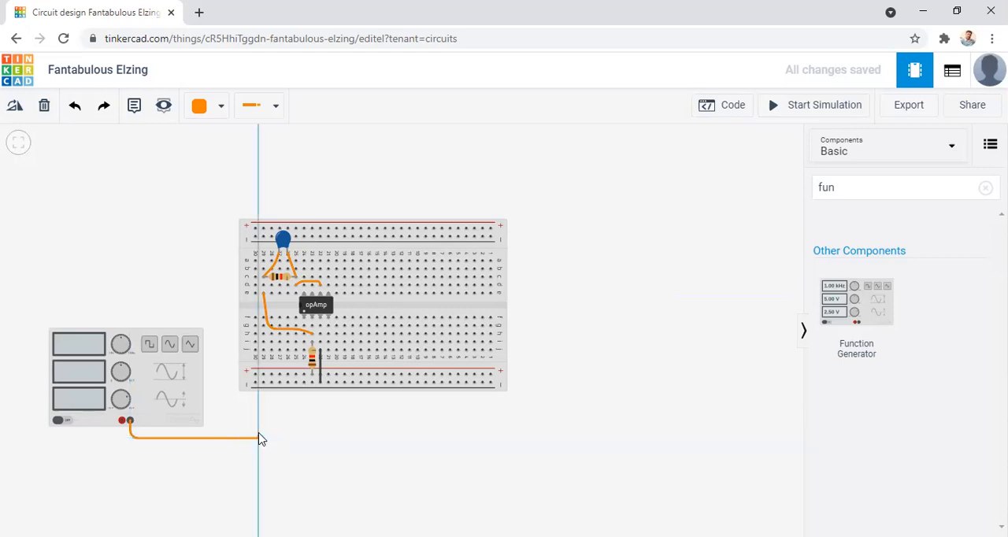
{"action": "left_click", "coordinate": [264, 385]}
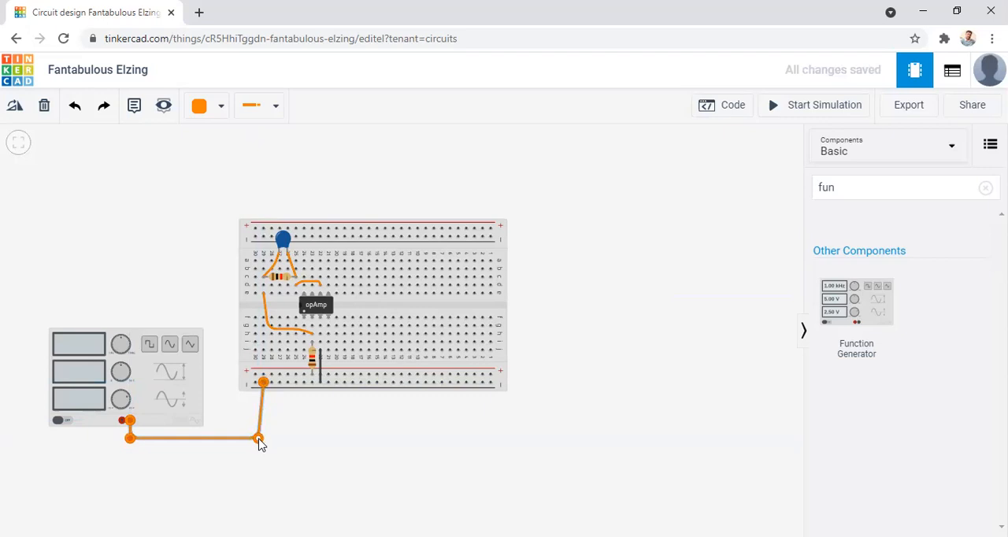
{"action": "left_click", "coordinate": [459, 483]}
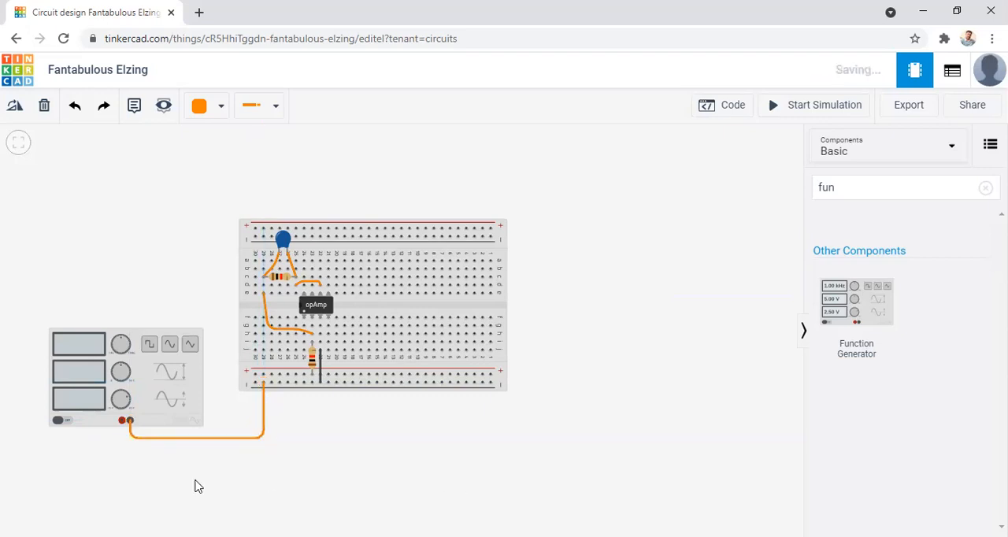
Color the function generator's negative wire black.
{"action": "left_click", "coordinate": [166, 438]}
{"action": "left_click", "coordinate": [206, 111]}
{"action": "left_click", "coordinate": [214, 158]}
{"action": "left_click", "coordinate": [117, 470]}
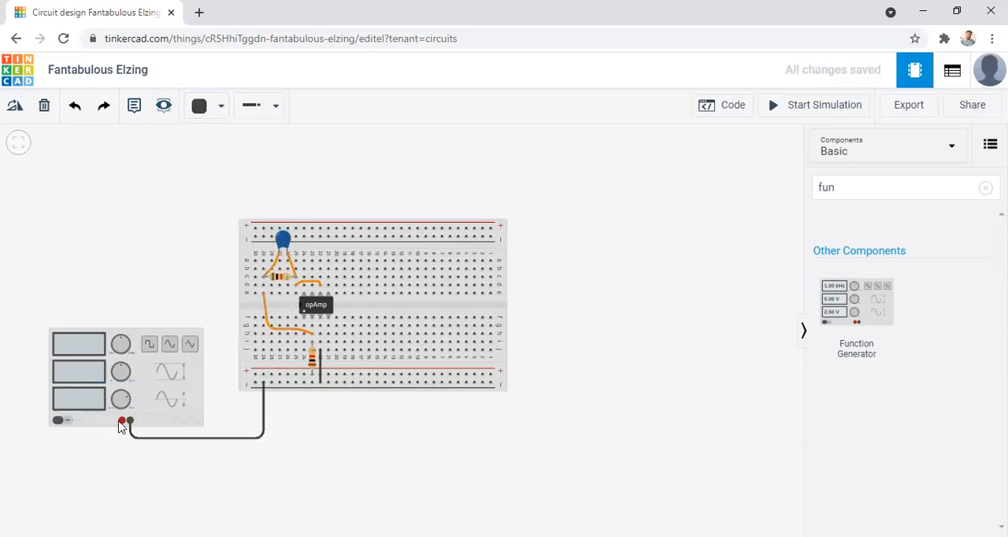
Route a wire from the function generator's positive terminal to the lower negative rail near column 27 and color it red.
{"action": "left_click", "coordinate": [121, 421]}
{"action": "left_click", "coordinate": [122, 451]}
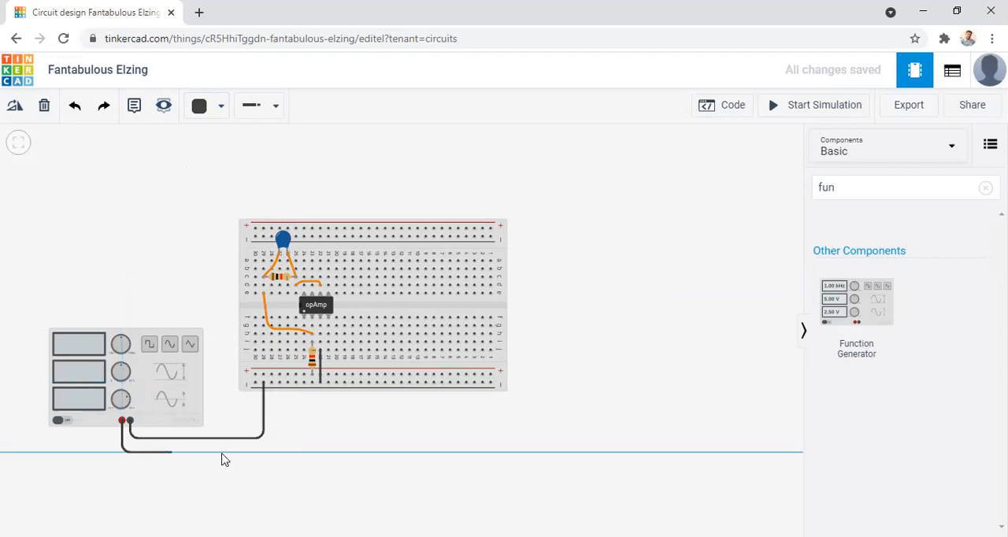
{"action": "left_click", "coordinate": [276, 452]}
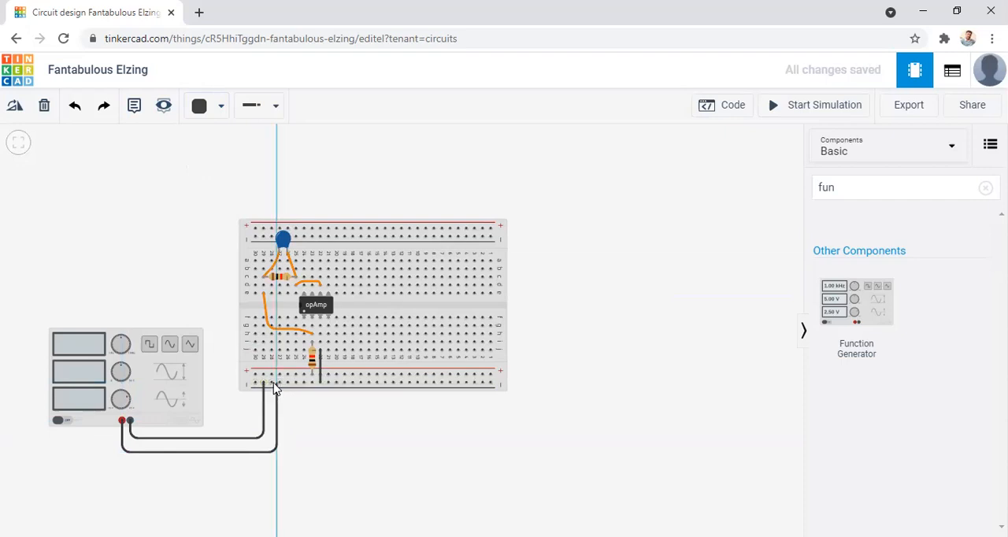
{"action": "left_click", "coordinate": [279, 383]}
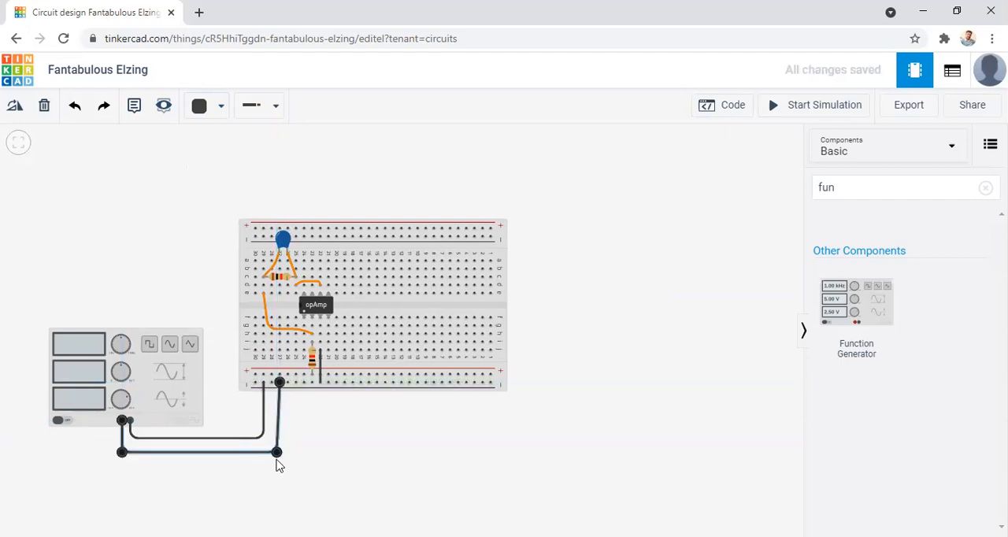
{"action": "left_click", "coordinate": [201, 110]}
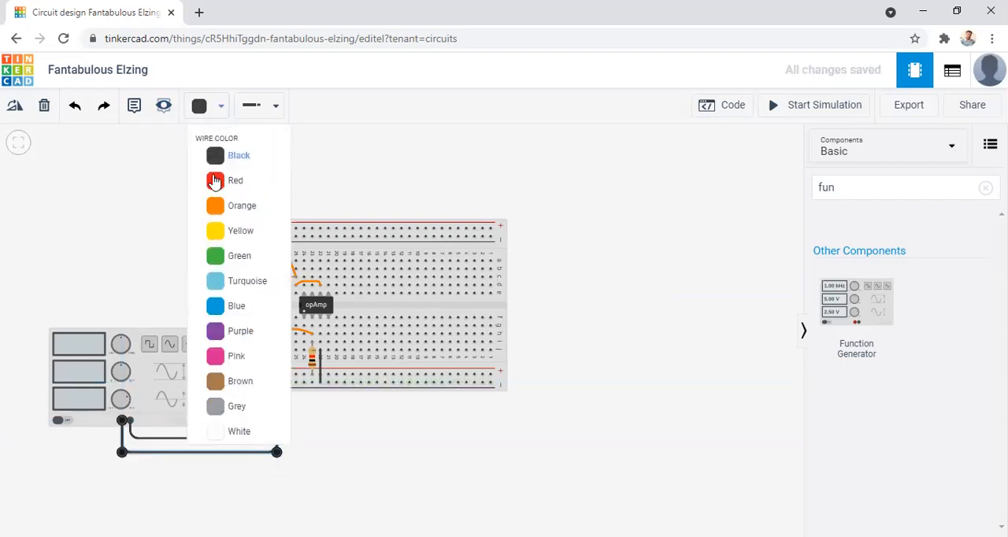
{"action": "left_click", "coordinate": [216, 180]}
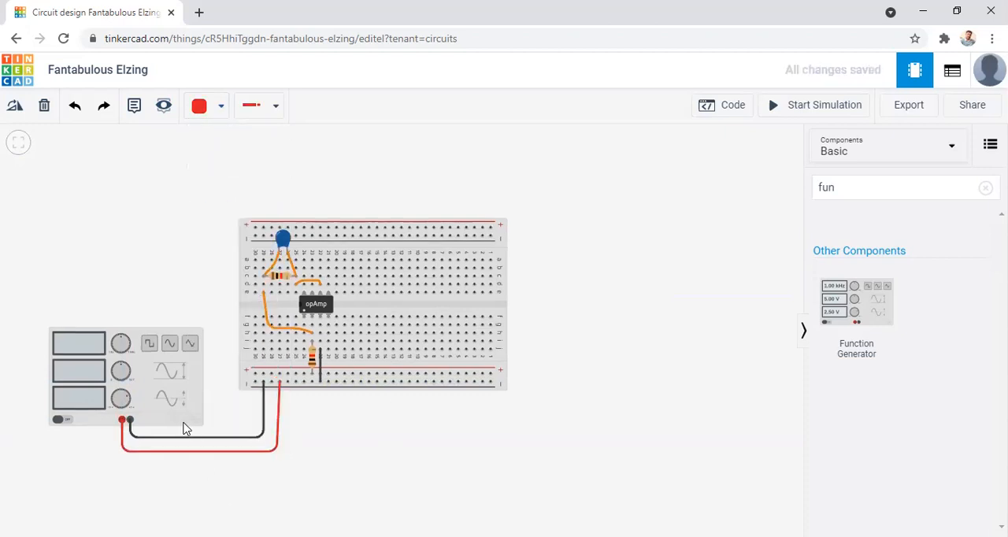
Move the breadboard end of the function generator's red wire to the lower positive rail.
{"action": "left_click", "coordinate": [282, 392]}
{"action": "left_click_drag", "start_coordinate": [282, 385], "coordinate": [281, 378]}
{"action": "left_click", "coordinate": [360, 459]}
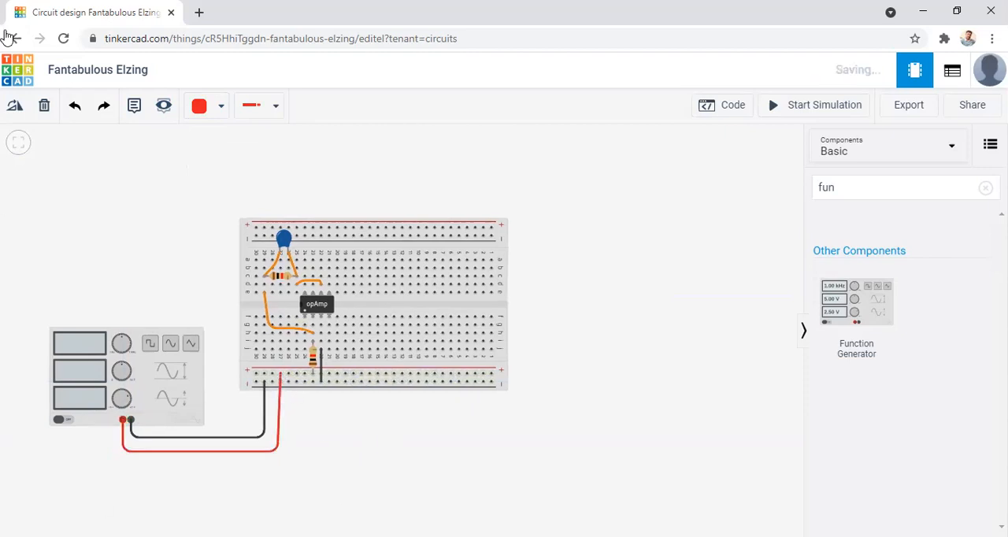
{"action": "left_click_drag", "start_coordinate": [374, 461], "coordinate": [374, 464]}
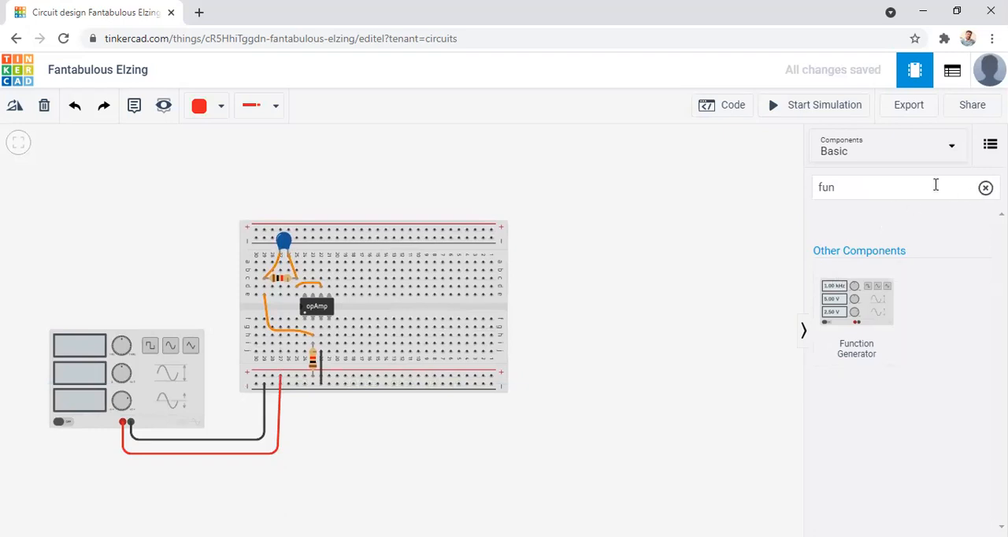
Search the component library for "power supp" and place a Power Supply beside the breadboard's column 1 end, near the lower rails.
{"action": "left_click", "coordinate": [985, 187]}
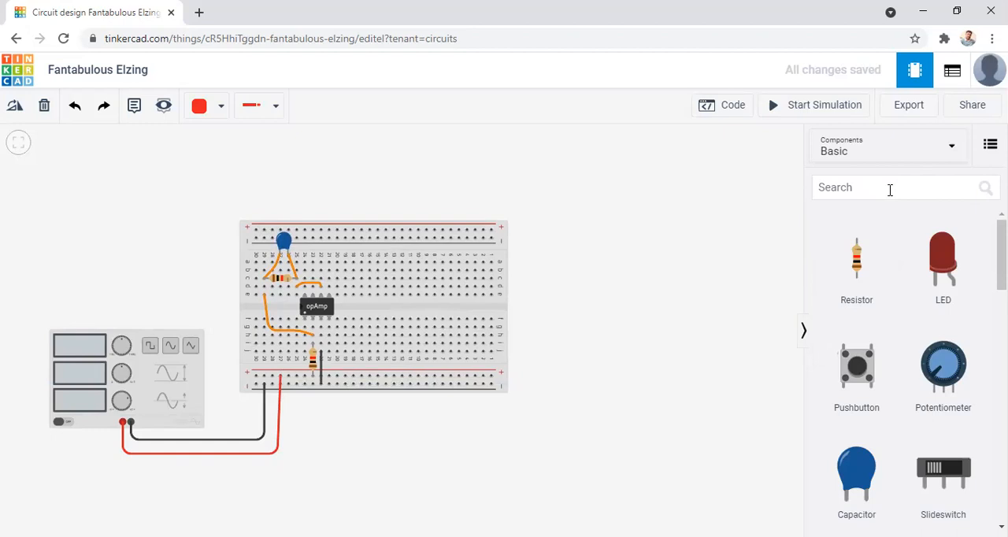
{"action": "left_click", "coordinate": [857, 189]}
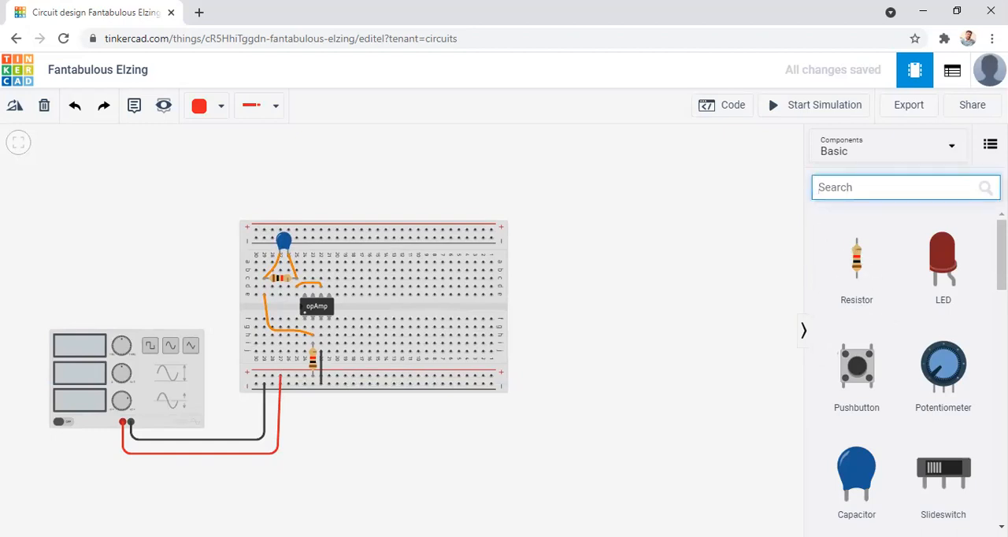
{"action": "type", "text": "power"}
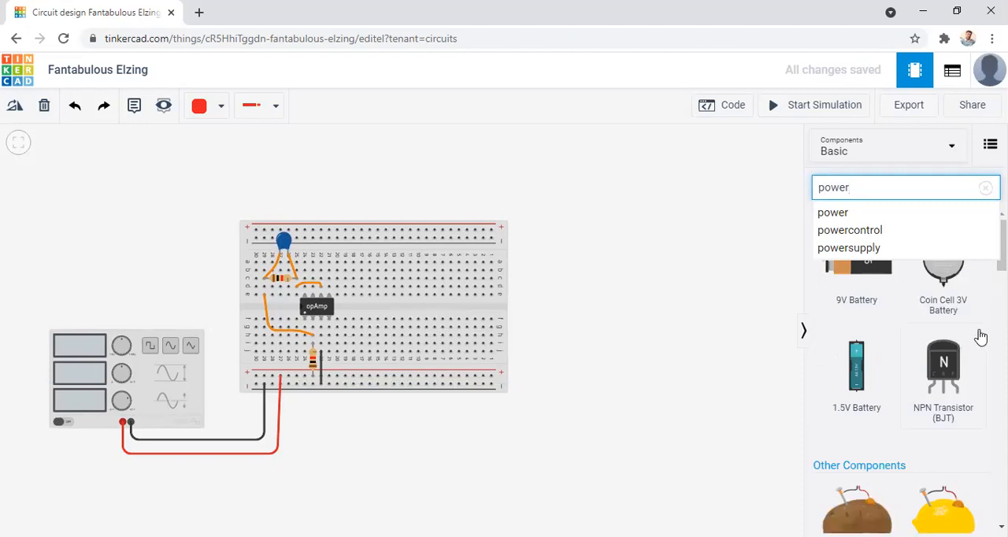
{"action": "key", "text": "Return"}
{"action": "type", "text": "s"}
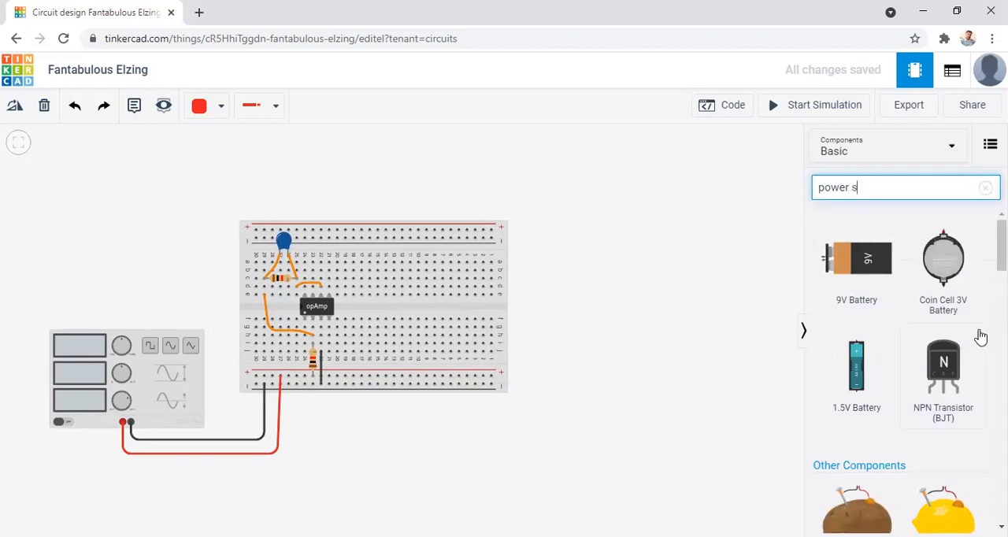
{"action": "type", "text": "upp"}
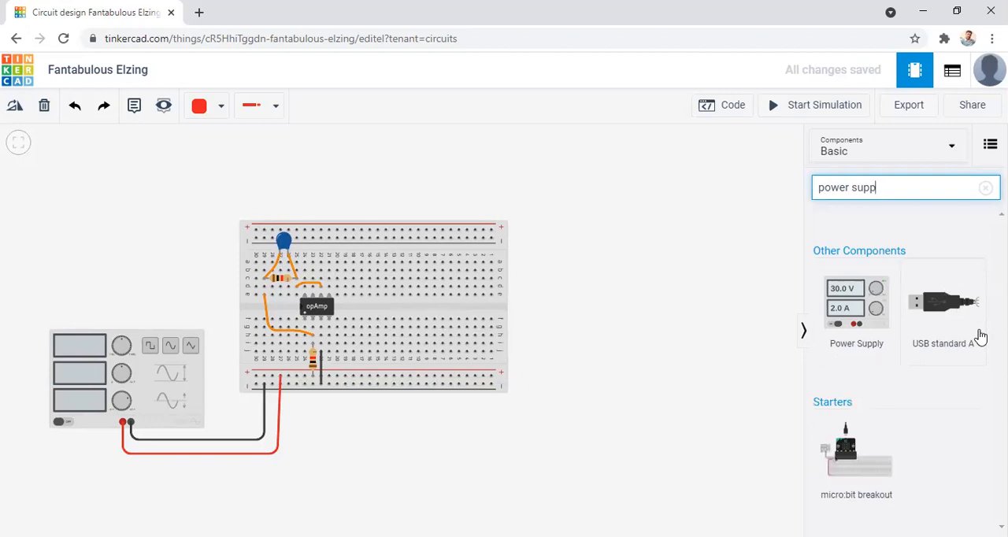
{"action": "left_click_drag", "start_coordinate": [843, 307], "coordinate": [573, 448]}
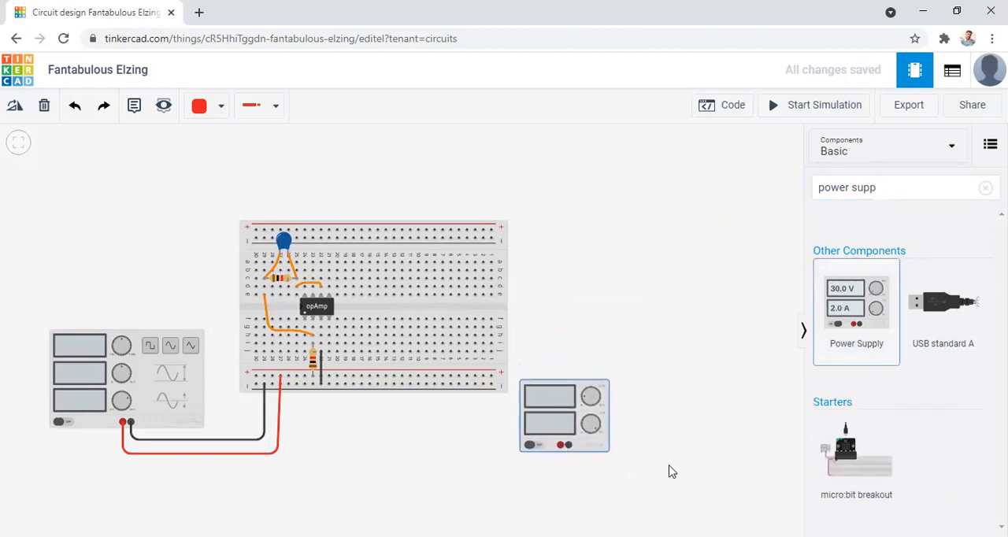
Route a wire from the power supply's negative terminal to hole j21 below the op-amp, with two bends.
{"action": "left_click", "coordinate": [569, 448]}
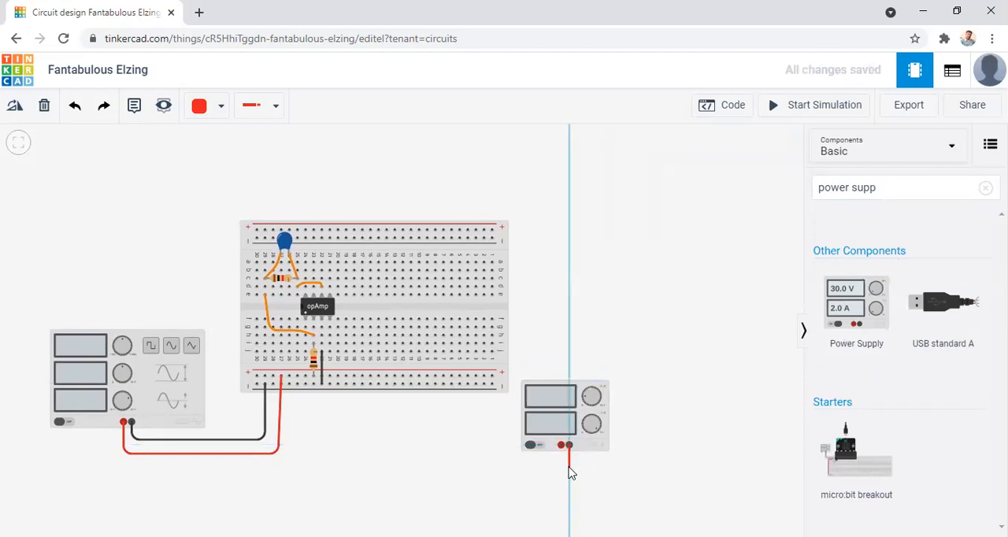
{"action": "left_click", "coordinate": [569, 468]}
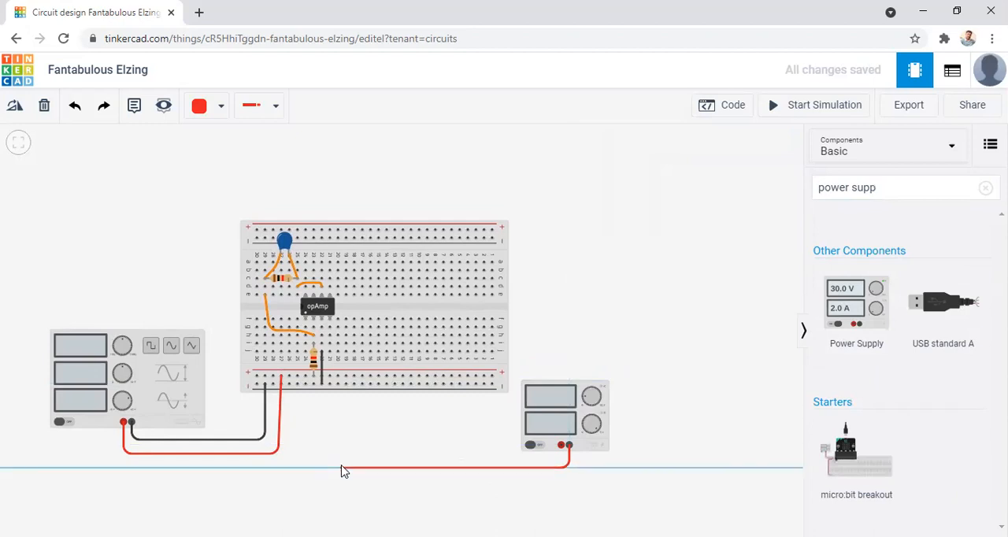
{"action": "left_click", "coordinate": [338, 467]}
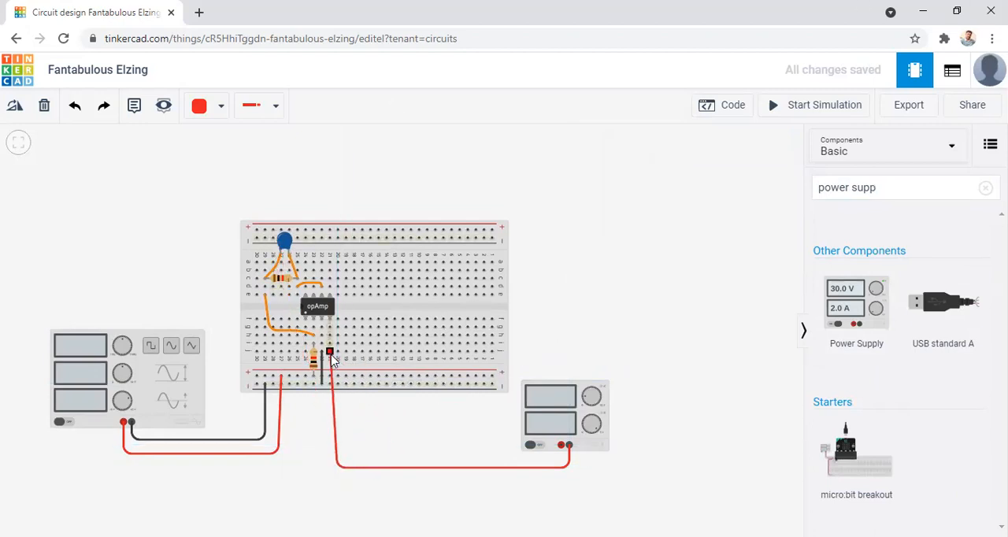
{"action": "left_click", "coordinate": [330, 353]}
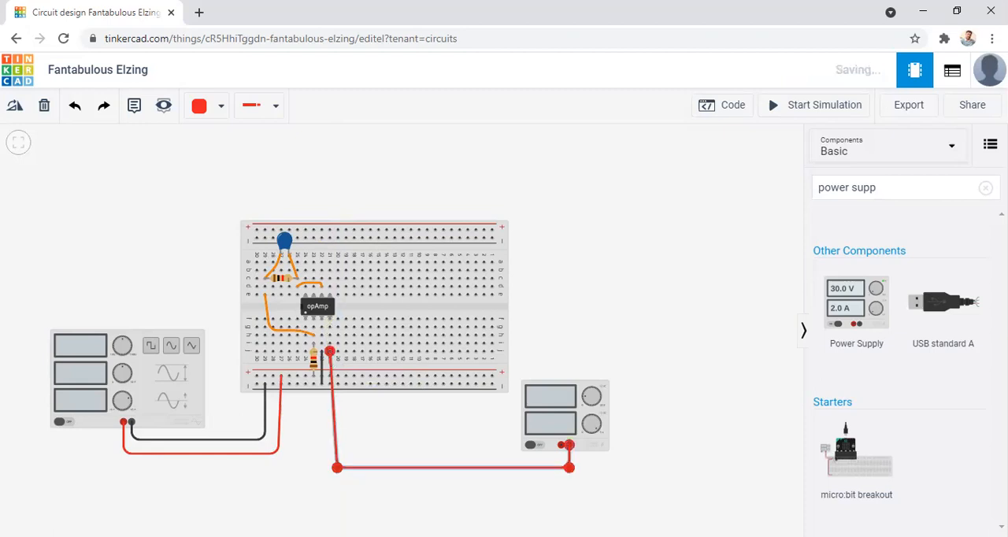
Color the power supply's negative wire black and align its bend vertically beneath column 21.
{"action": "left_click", "coordinate": [198, 106]}
{"action": "left_click", "coordinate": [227, 158]}
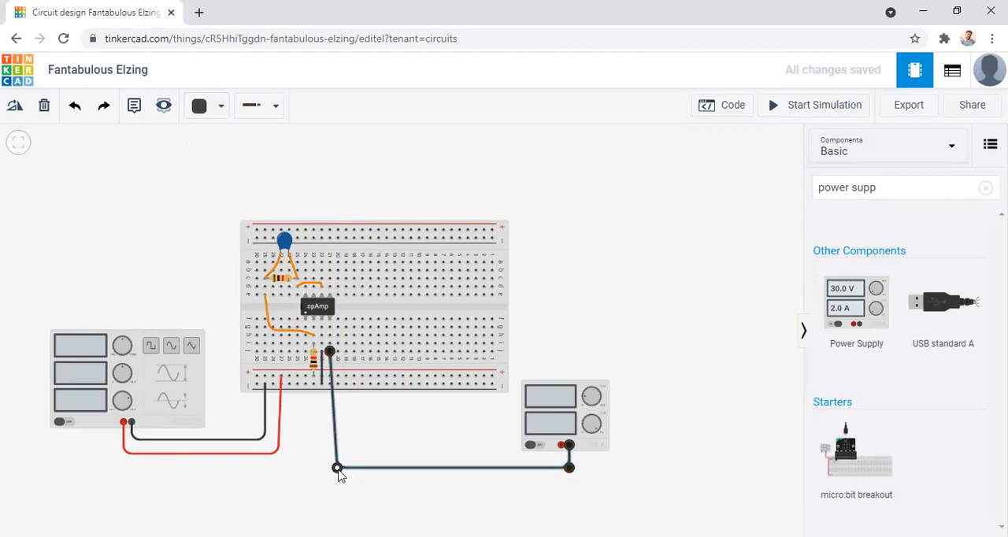
{"action": "left_click_drag", "start_coordinate": [319, 473], "coordinate": [329, 468]}
{"action": "left_click", "coordinate": [583, 463]}
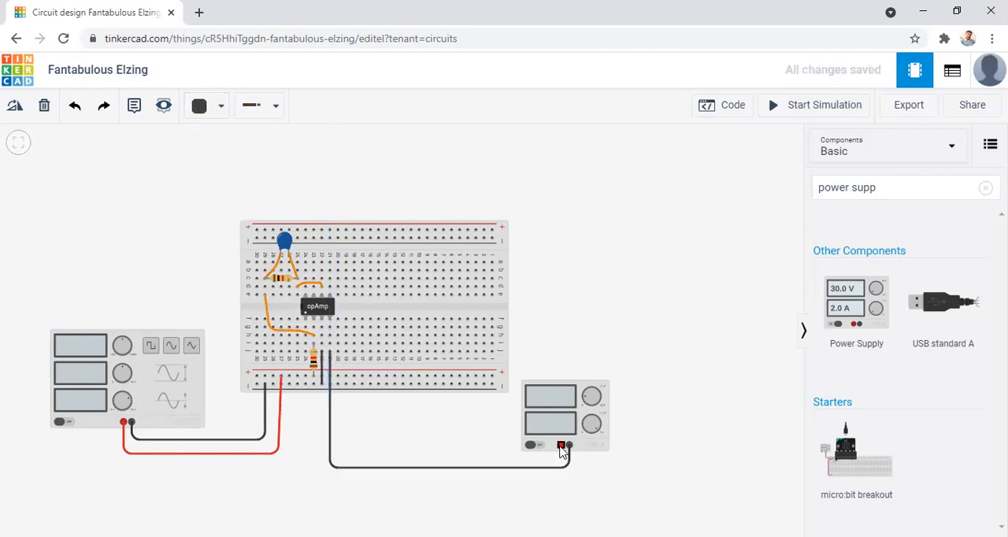
Route a wire from the power supply's positive terminal to the lower negative rail near column 20 and color it red.
{"action": "left_click", "coordinate": [561, 448]}
{"action": "left_click", "coordinate": [562, 456]}
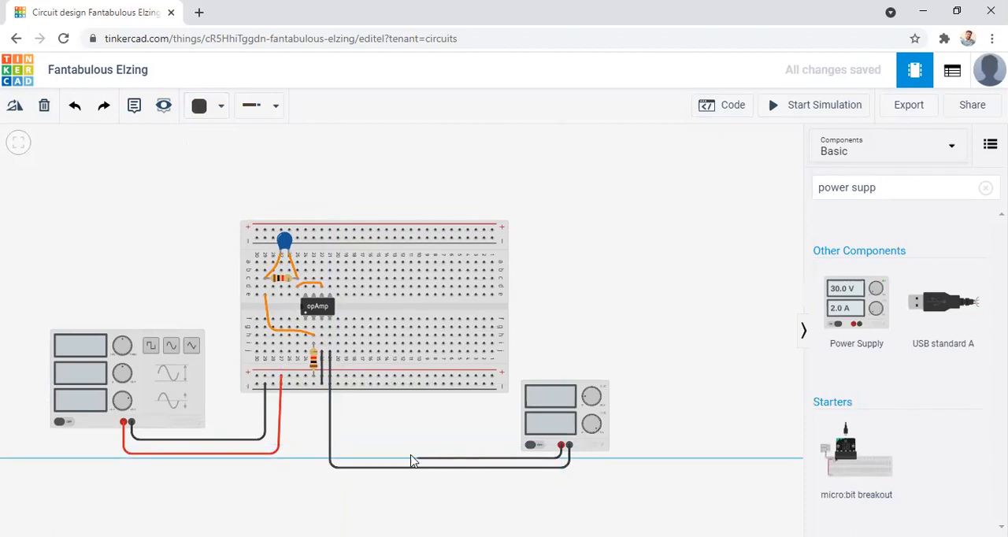
{"action": "left_click", "coordinate": [339, 456]}
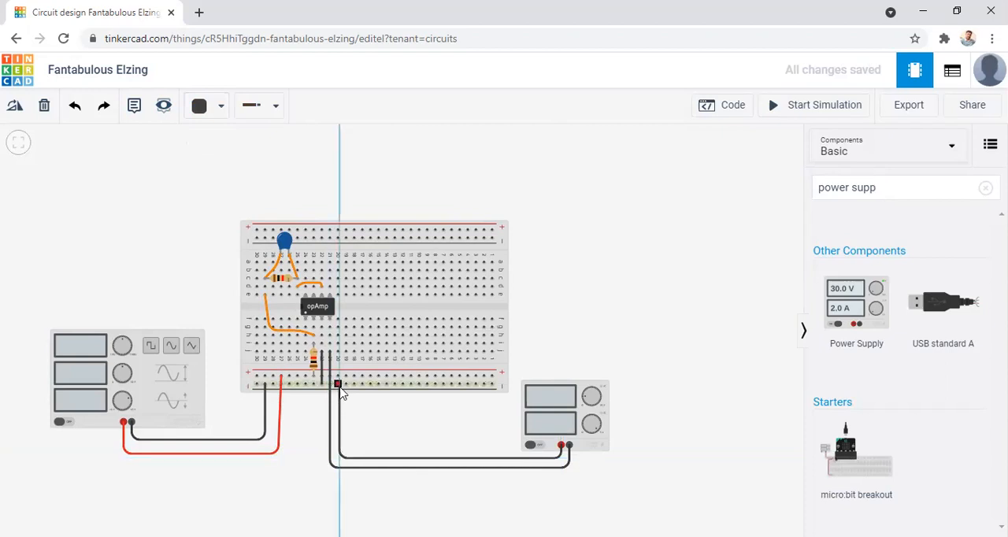
{"action": "left_click", "coordinate": [338, 384]}
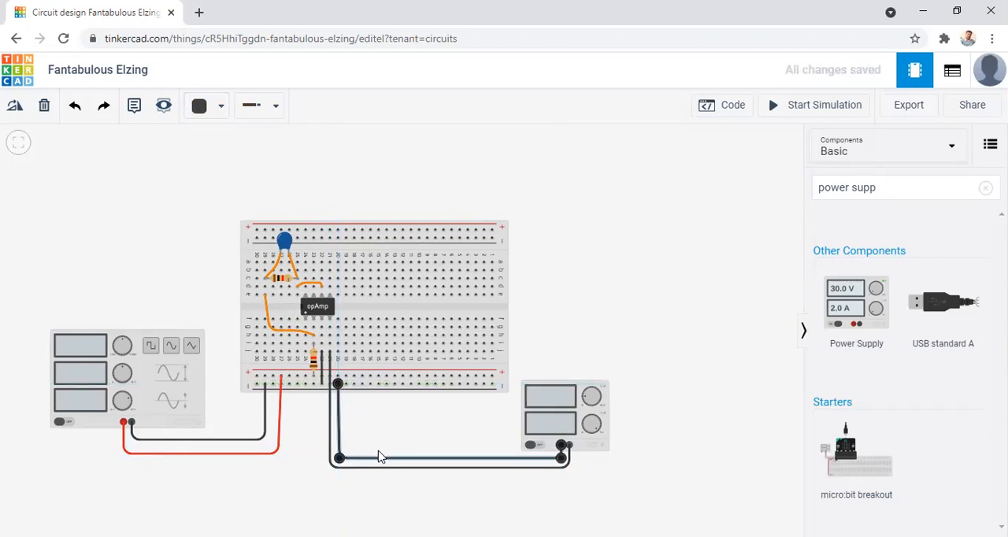
{"action": "left_click", "coordinate": [200, 105]}
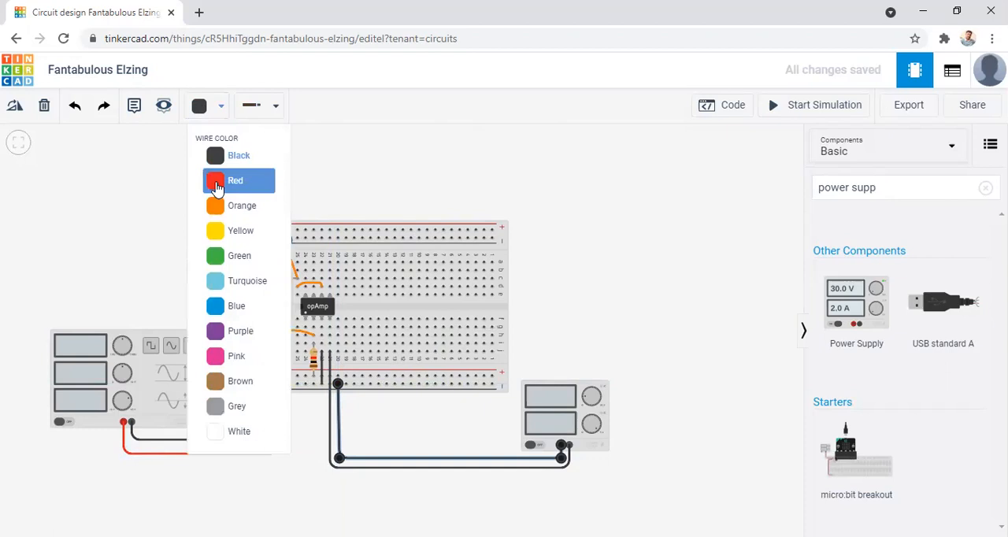
{"action": "left_click", "coordinate": [219, 180]}
{"action": "left_click", "coordinate": [635, 342]}
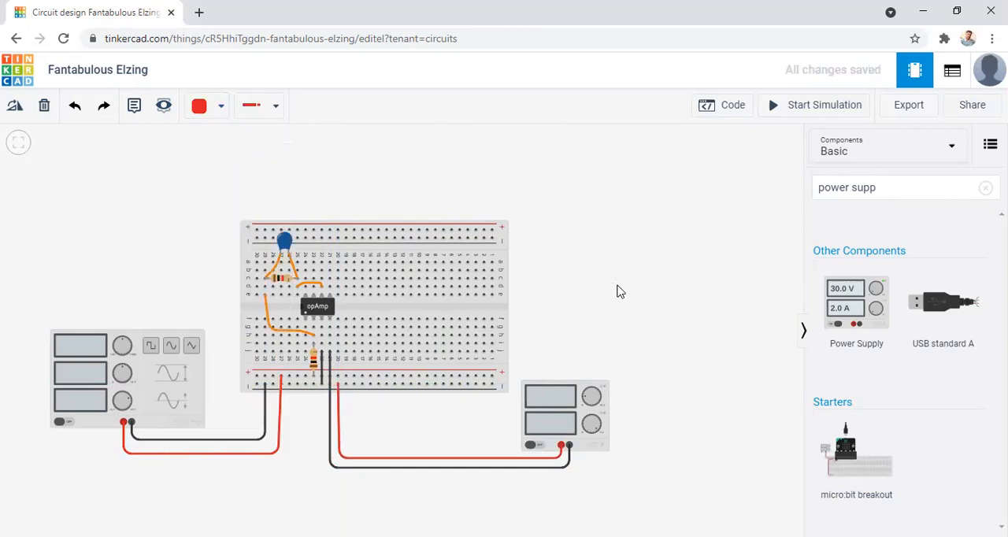
Place a second Power Supply above the breadboard, over the op-amp.
{"action": "left_click_drag", "start_coordinate": [618, 292], "coordinate": [619, 326]}
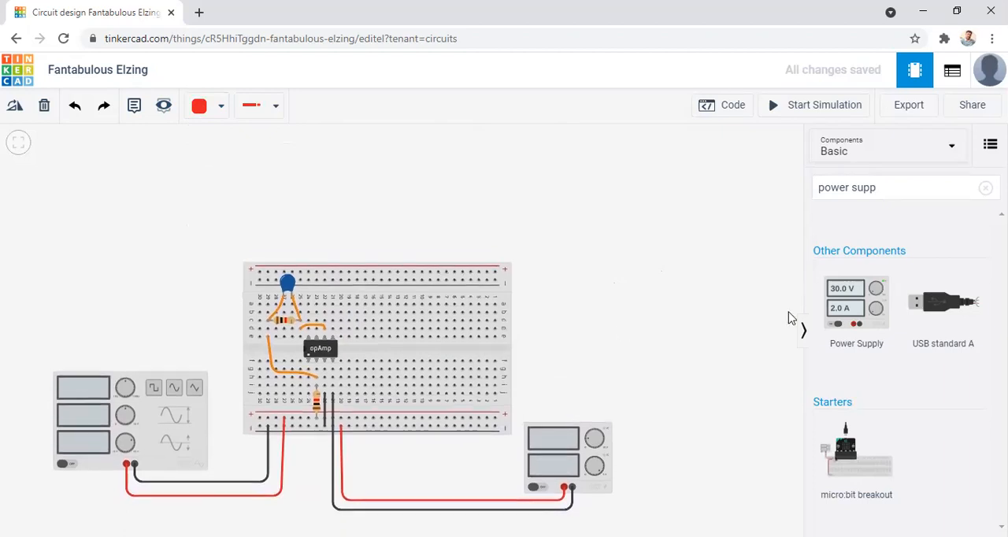
{"action": "left_click_drag", "start_coordinate": [866, 309], "coordinate": [723, 291]}
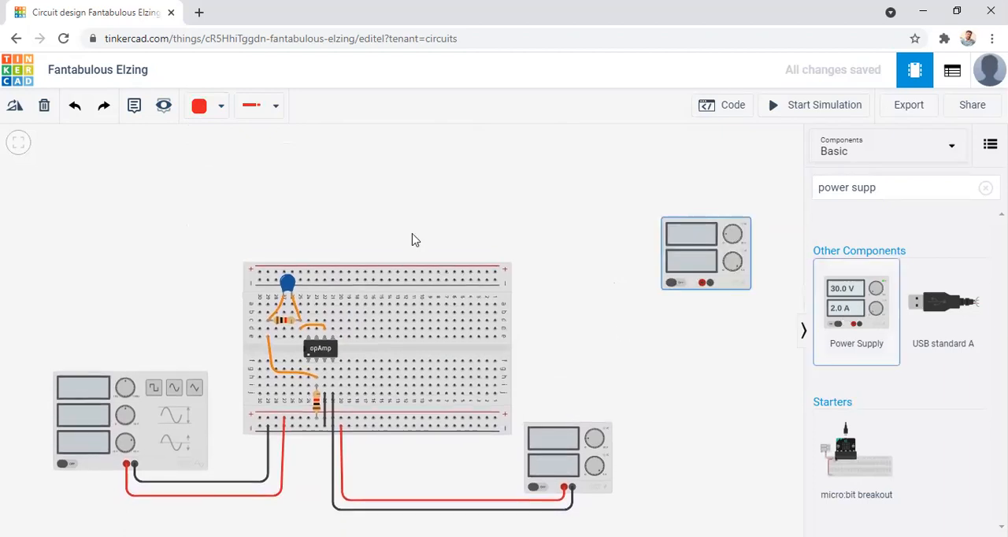
{"action": "left_click_drag", "start_coordinate": [362, 240], "coordinate": [350, 239]}
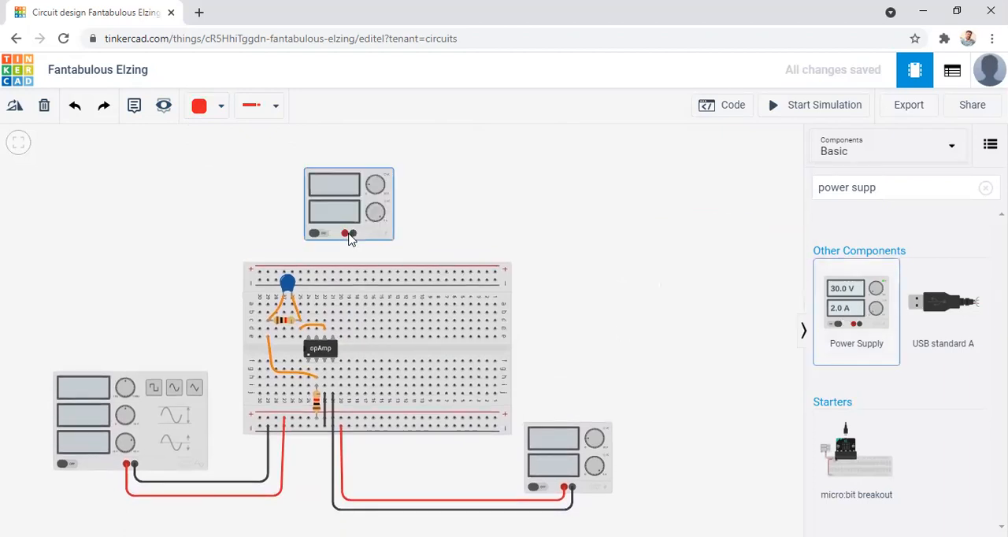
{"action": "left_click", "coordinate": [522, 227]}
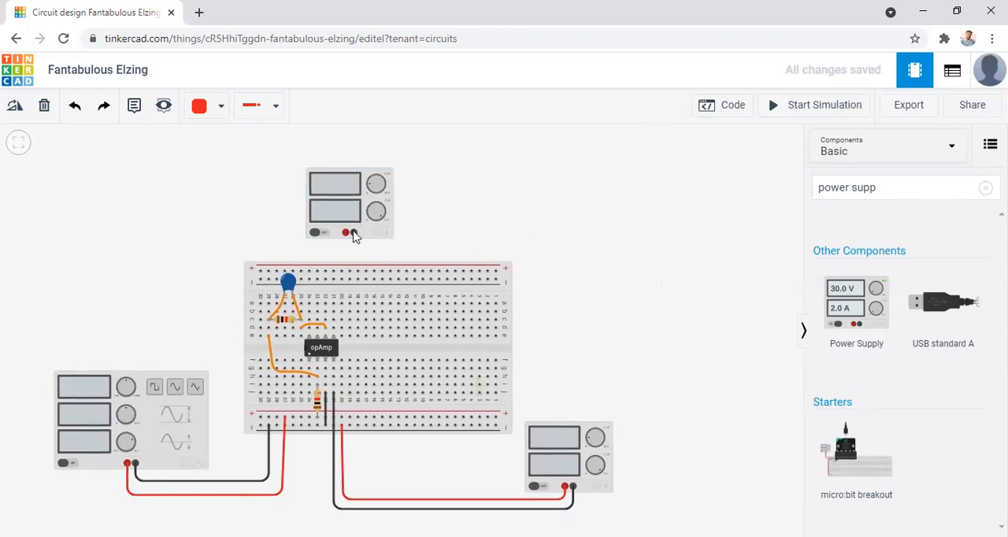
Wire the upper power supply's negative terminal to the upper negative rail near column 19 and color the wire black.
{"action": "left_click", "coordinate": [352, 234]}
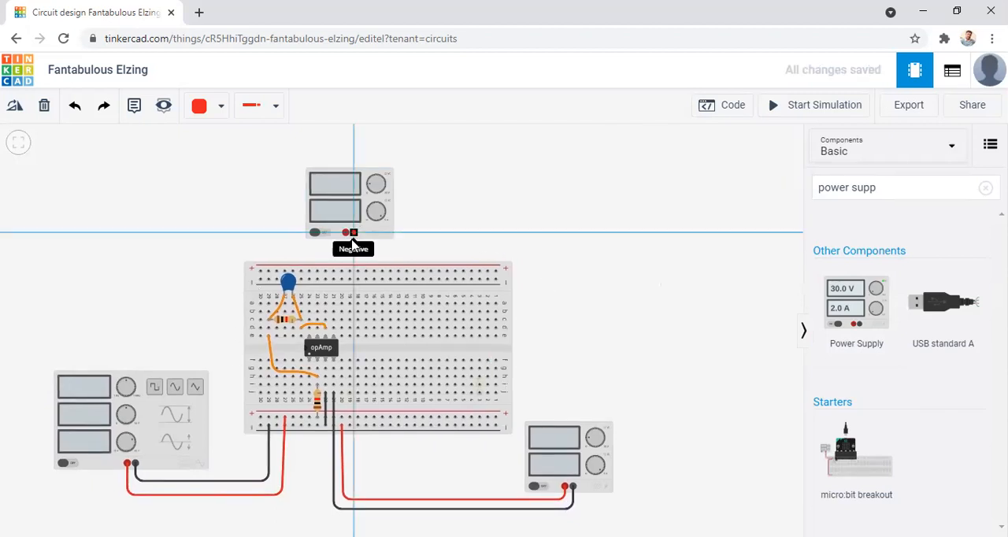
{"action": "left_click", "coordinate": [350, 280]}
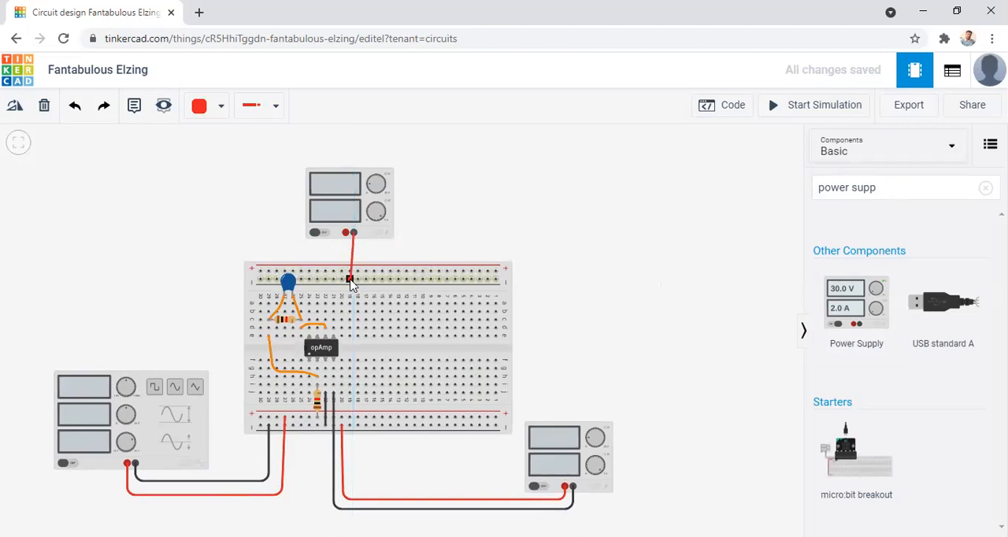
{"action": "left_click", "coordinate": [213, 106]}
{"action": "left_click", "coordinate": [215, 151]}
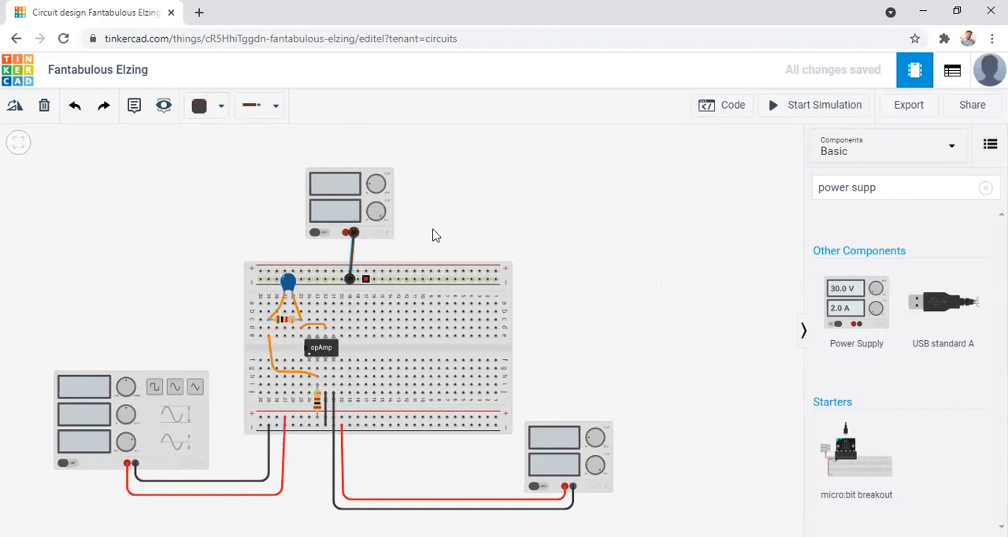
{"action": "left_click", "coordinate": [476, 227]}
Route a wire from the upper power supply's positive terminal to hole a23 above the op-amp and color it red.
{"action": "left_click", "coordinate": [345, 234]}
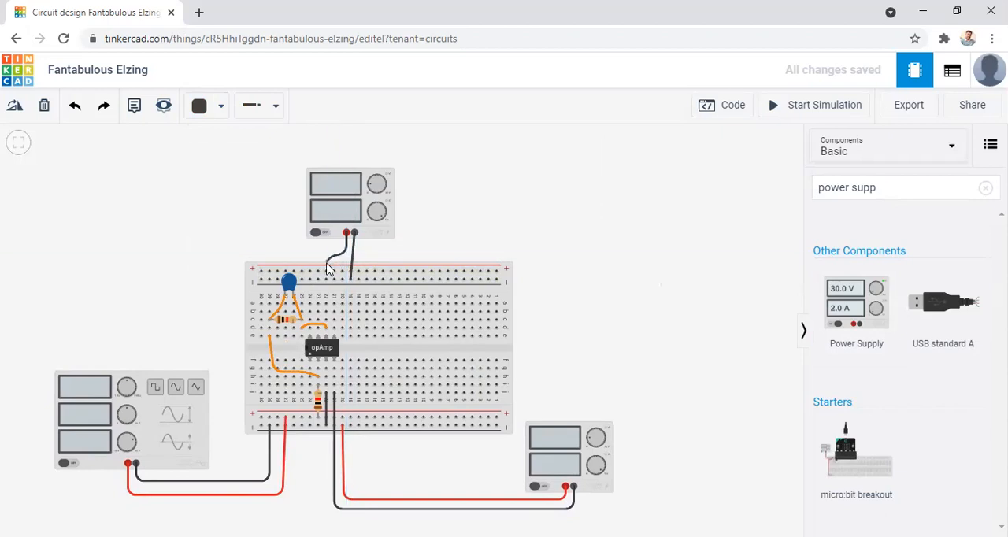
{"action": "left_click", "coordinate": [317, 304]}
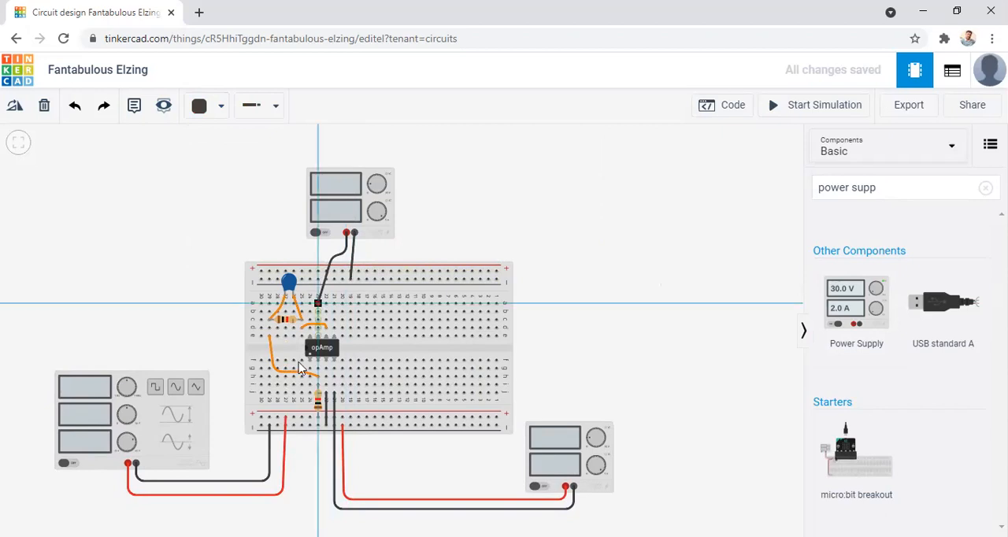
{"action": "left_click", "coordinate": [203, 108]}
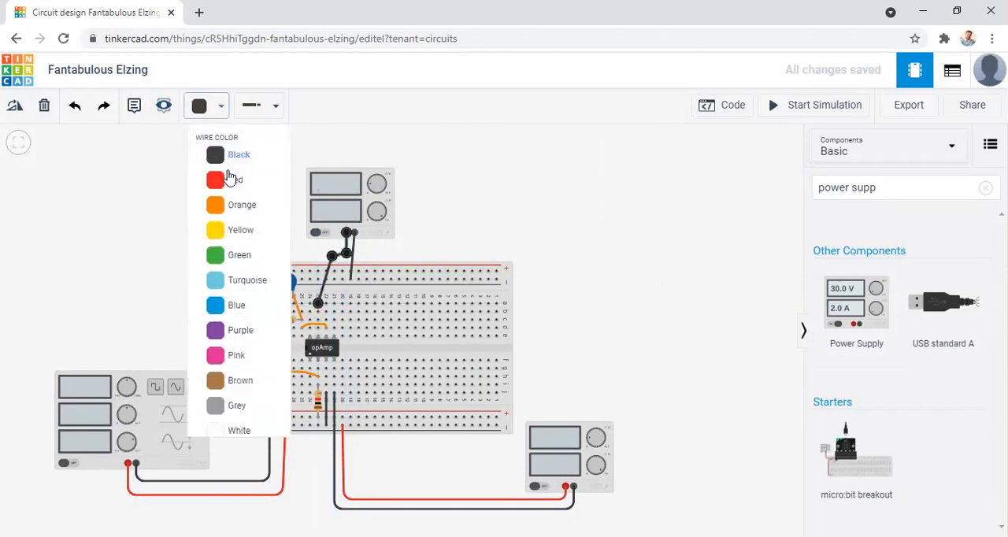
{"action": "left_click", "coordinate": [277, 188]}
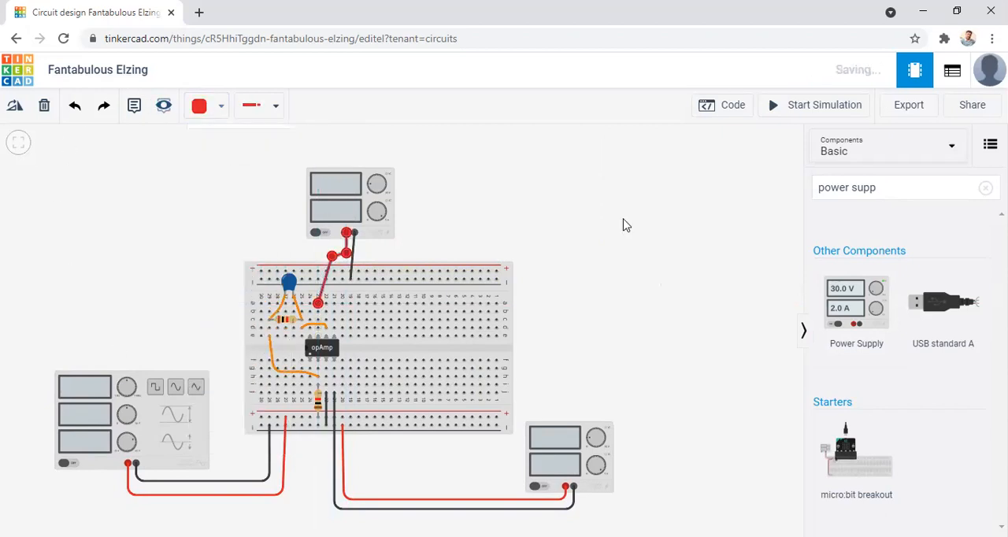
{"action": "left_click", "coordinate": [614, 263]}
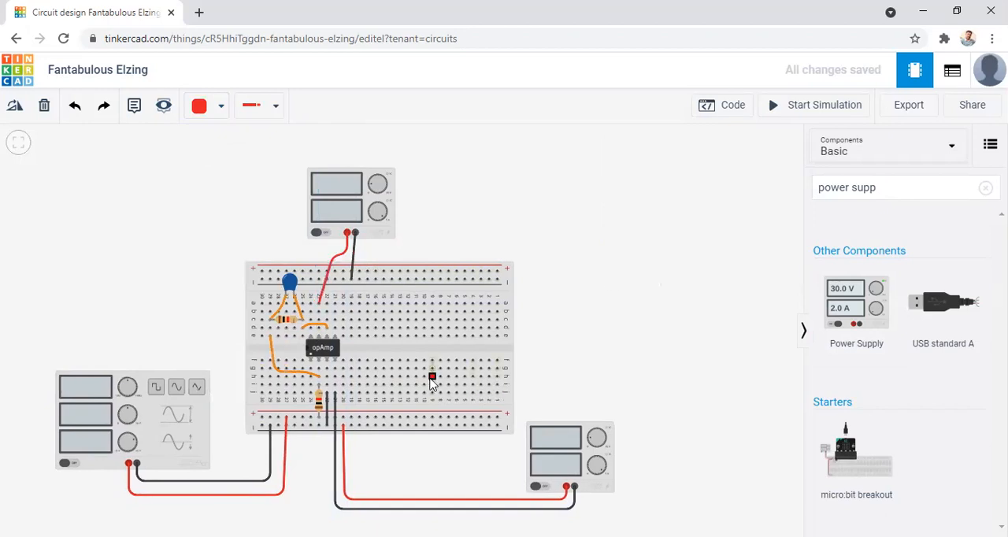
Join the lower and upper negative rails at column 1 with a wire bent around the breadboard's edge, and color it black.
{"action": "left_click", "coordinate": [504, 426]}
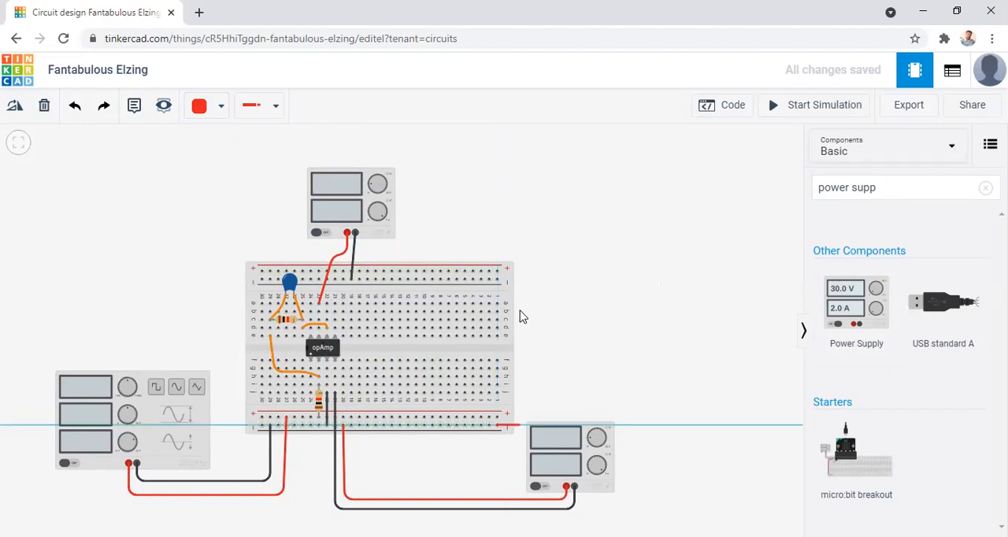
{"action": "left_click", "coordinate": [521, 425]}
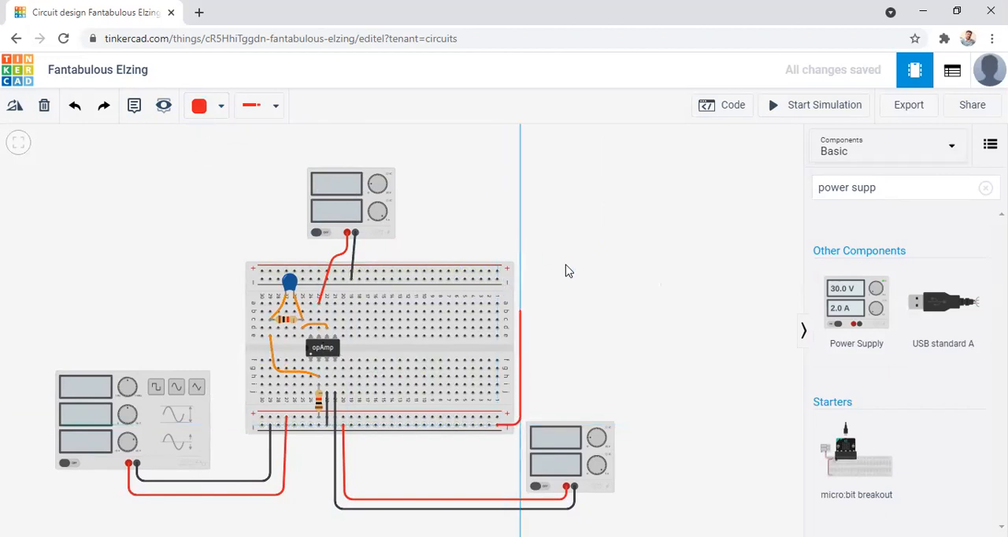
{"action": "left_click", "coordinate": [520, 281]}
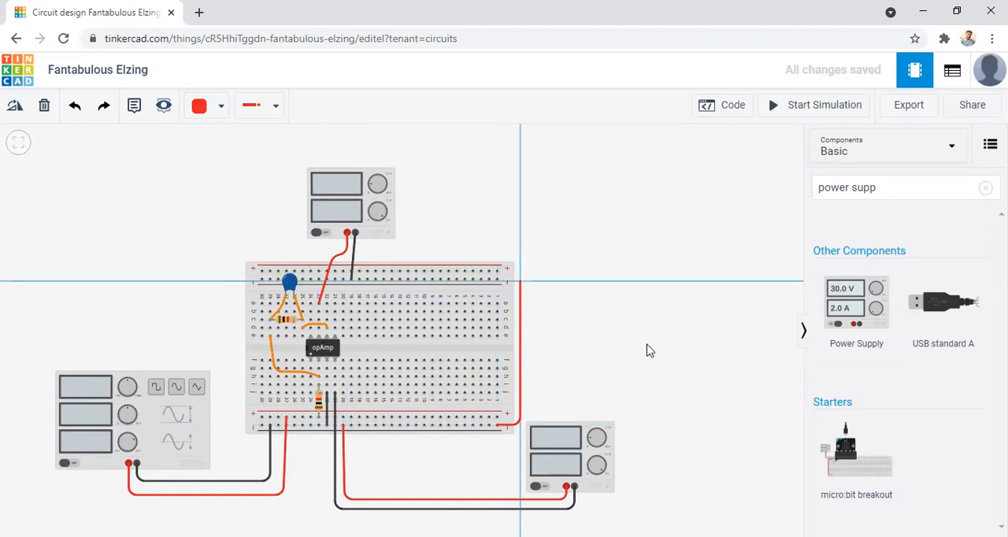
{"action": "left_click", "coordinate": [497, 279]}
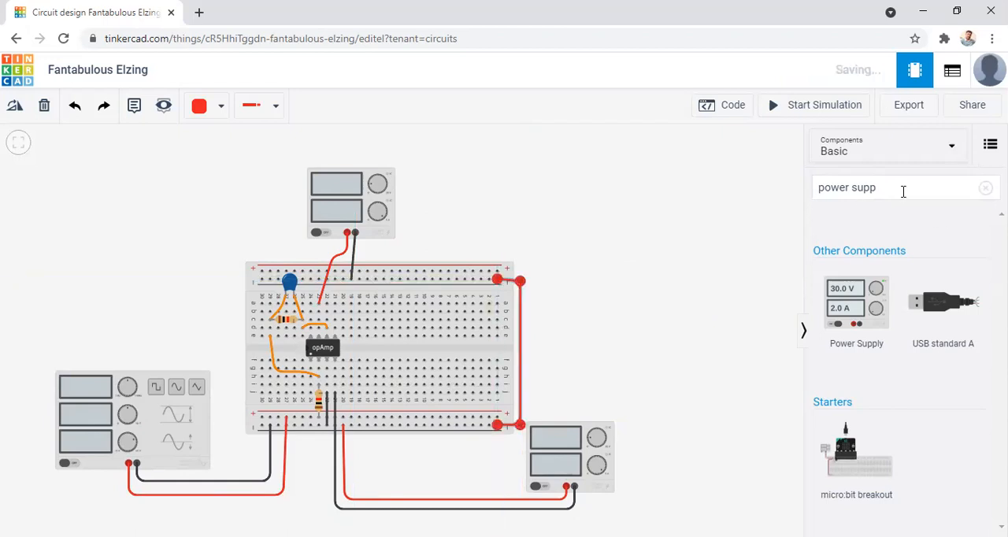
{"action": "left_click", "coordinate": [207, 106]}
{"action": "left_click", "coordinate": [238, 150]}
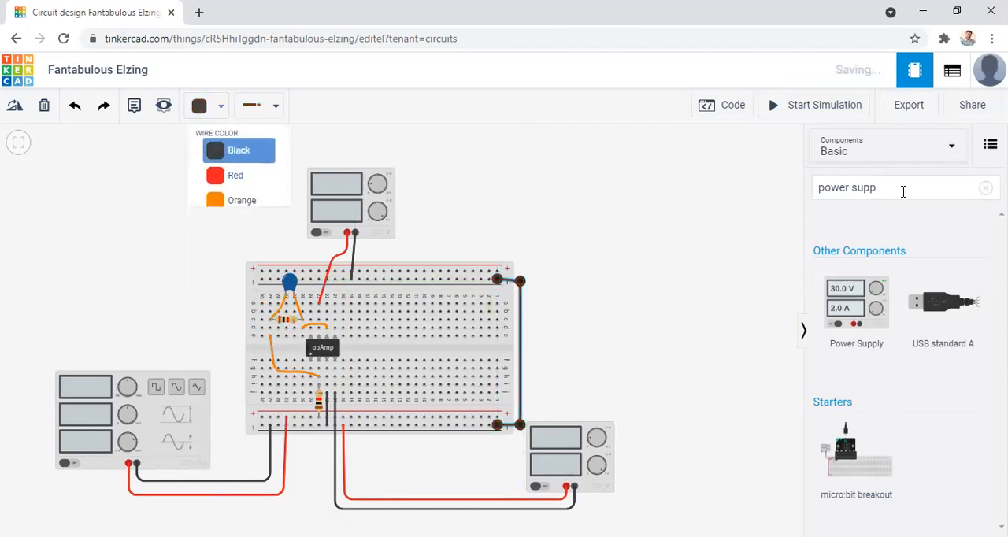
Search the components for "scope" and place an Oscilloscope above the function generator.
{"action": "left_click", "coordinate": [903, 191]}
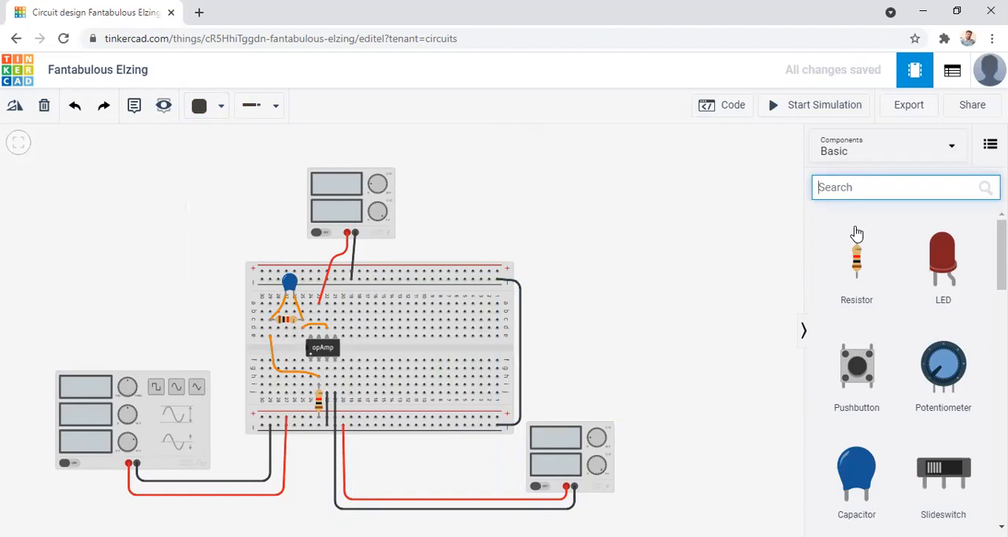
{"action": "type", "text": "sco"}
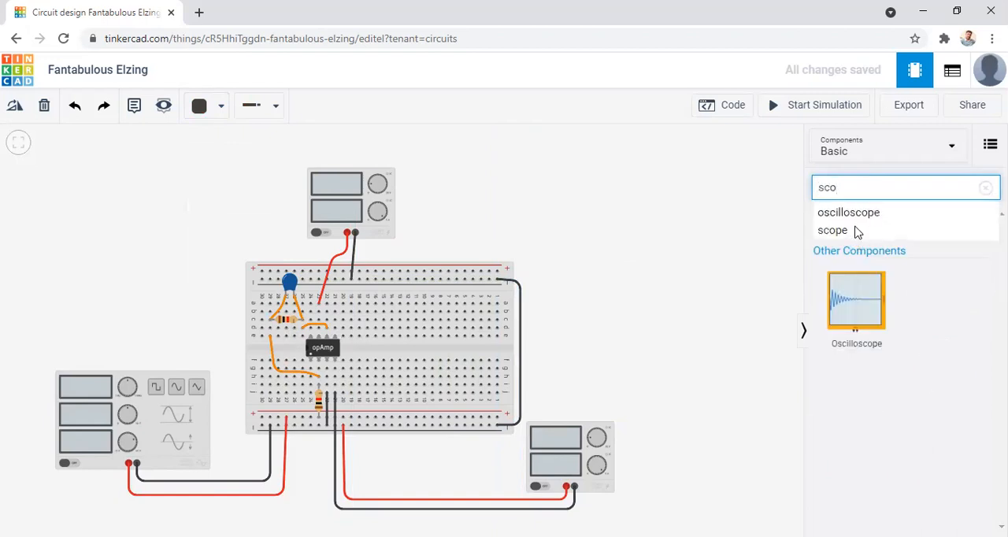
{"action": "type", "text": "e"}
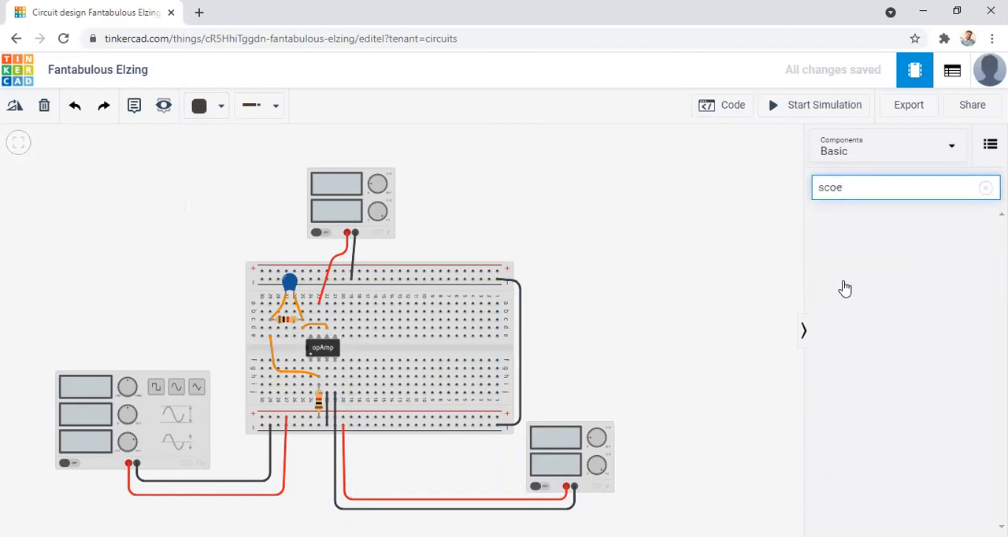
{"action": "key", "text": "BackSpace"}
{"action": "key", "text": "Down"}
{"action": "key", "text": "Down"}
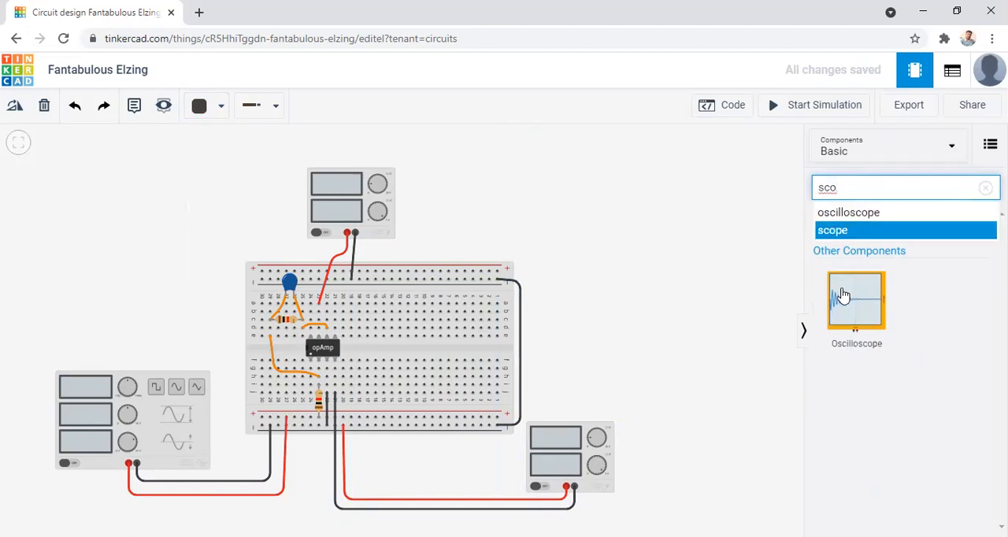
{"action": "key", "text": "Return"}
{"action": "left_click_drag", "start_coordinate": [843, 294], "coordinate": [157, 304]}
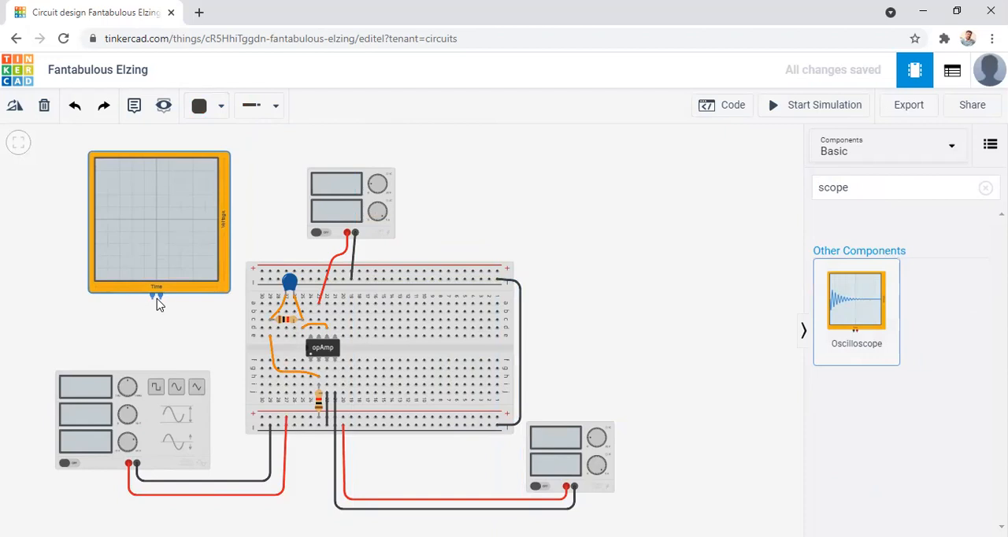
Place a second Oscilloscope above the lower power supply, beyond the breadboard's column 1 end.
{"action": "left_click", "coordinate": [622, 297]}
{"action": "left_click_drag", "start_coordinate": [856, 299], "coordinate": [596, 285]}
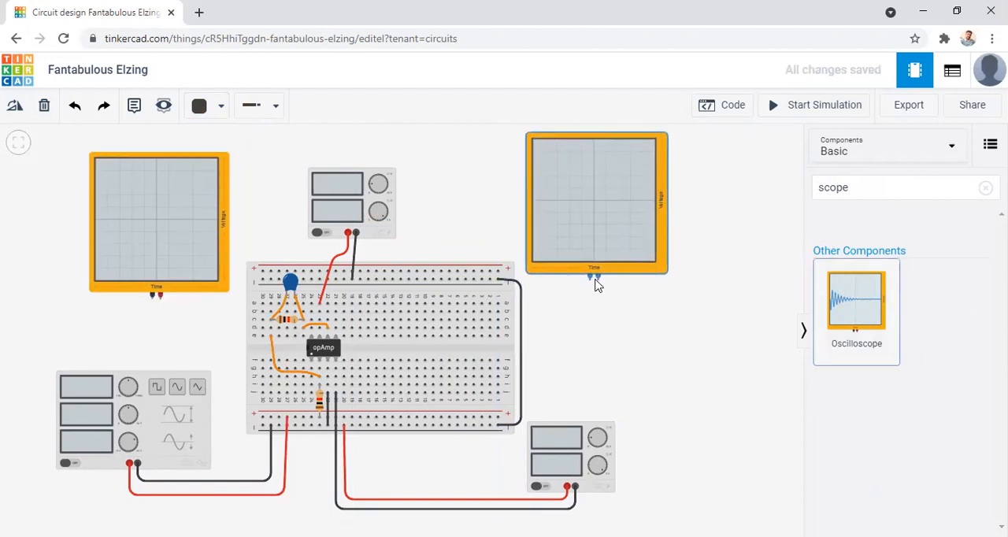
{"action": "left_click", "coordinate": [118, 333]}
Route a bent wire from the first oscilloscope's positive terminal to the lower positive rail at column 30 and color it red.
{"action": "left_click", "coordinate": [160, 295]}
{"action": "left_click", "coordinate": [161, 311]}
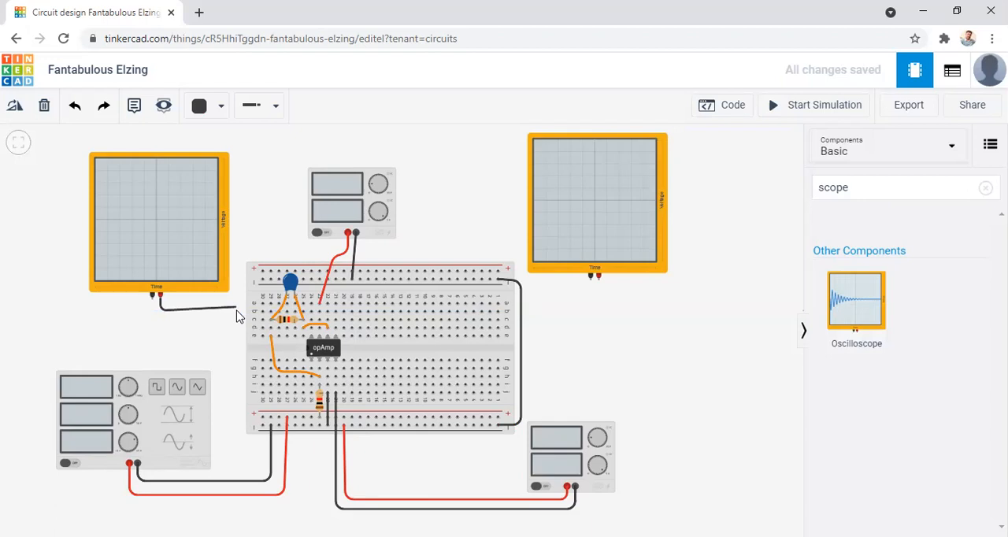
{"action": "left_click", "coordinate": [237, 314]}
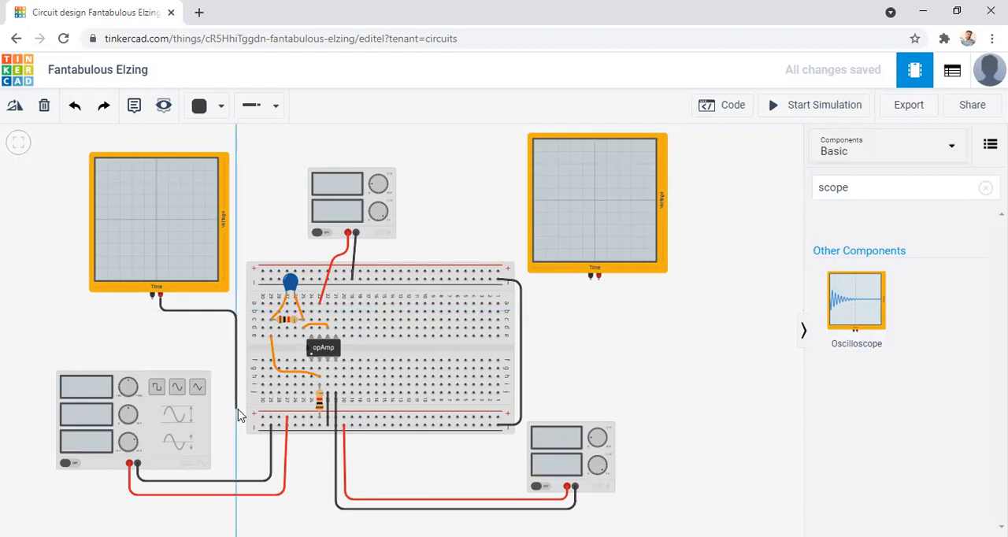
{"action": "left_click", "coordinate": [263, 417]}
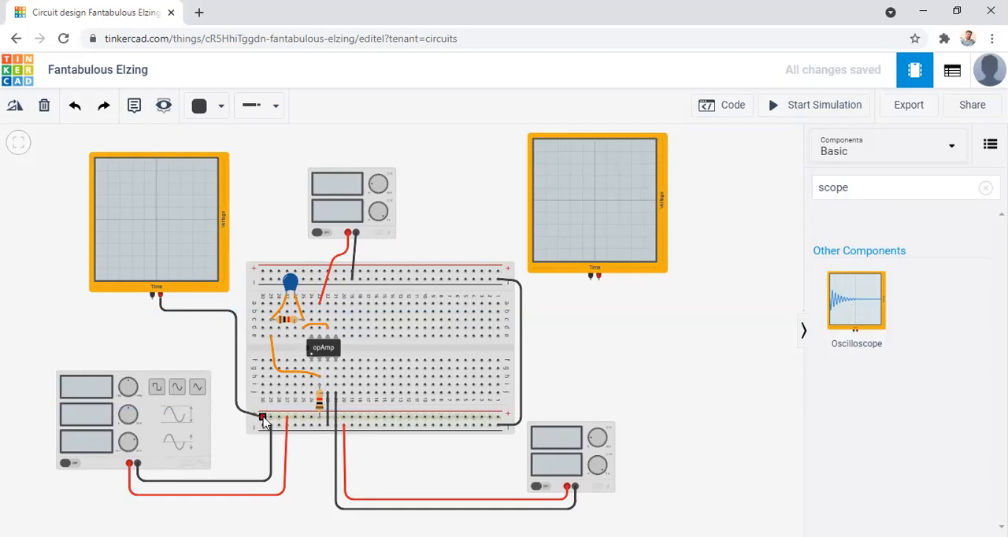
{"action": "left_click", "coordinate": [263, 417]}
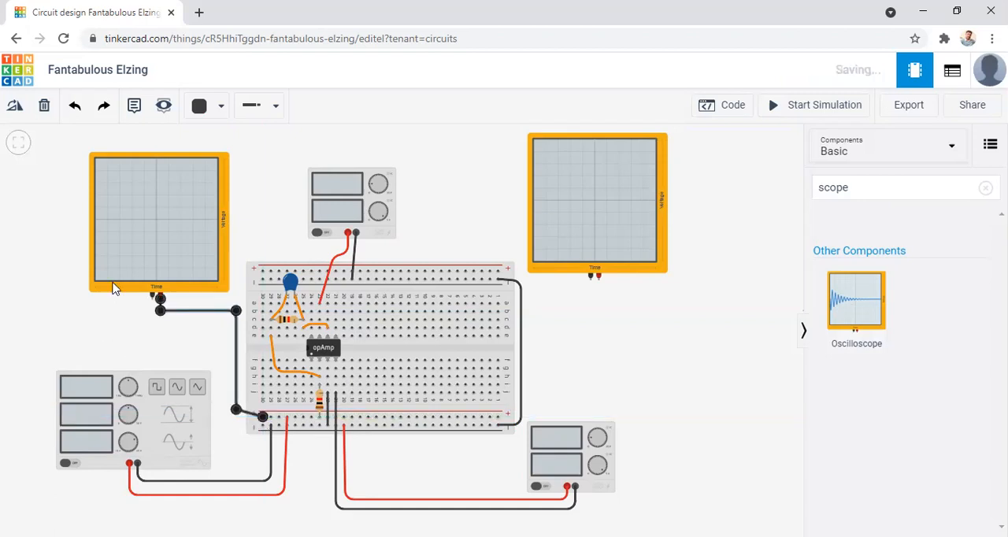
{"action": "left_click", "coordinate": [209, 106]}
{"action": "left_click", "coordinate": [235, 175]}
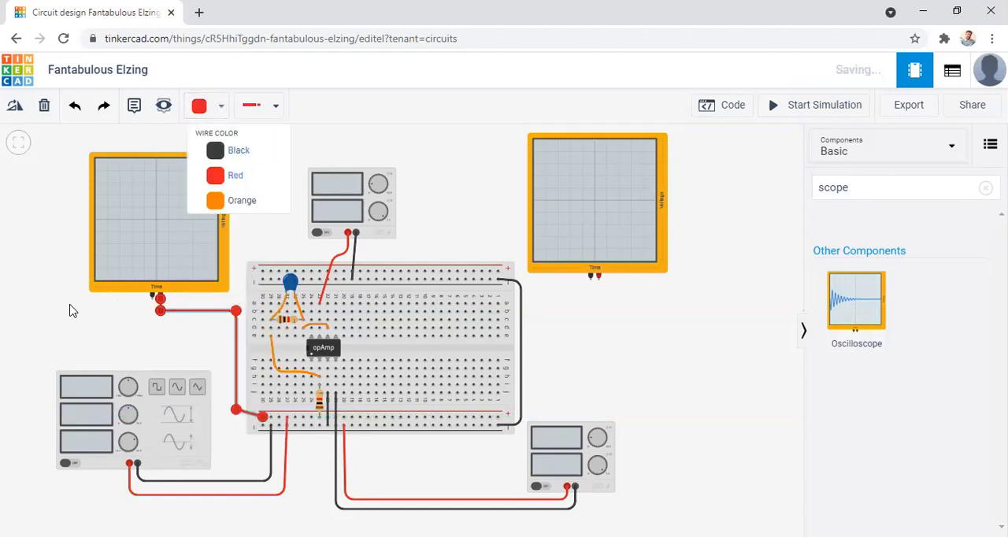
{"action": "left_click", "coordinate": [55, 320]}
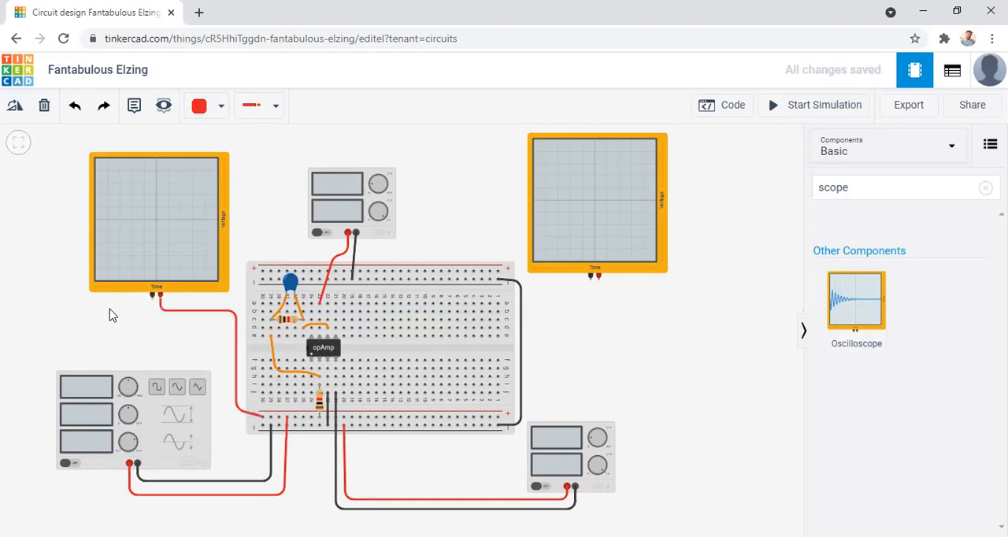
Route a bent wire from the first oscilloscope's negative terminal to the lower negative rail at column 30 and color it black.
{"action": "left_click", "coordinate": [153, 295]}
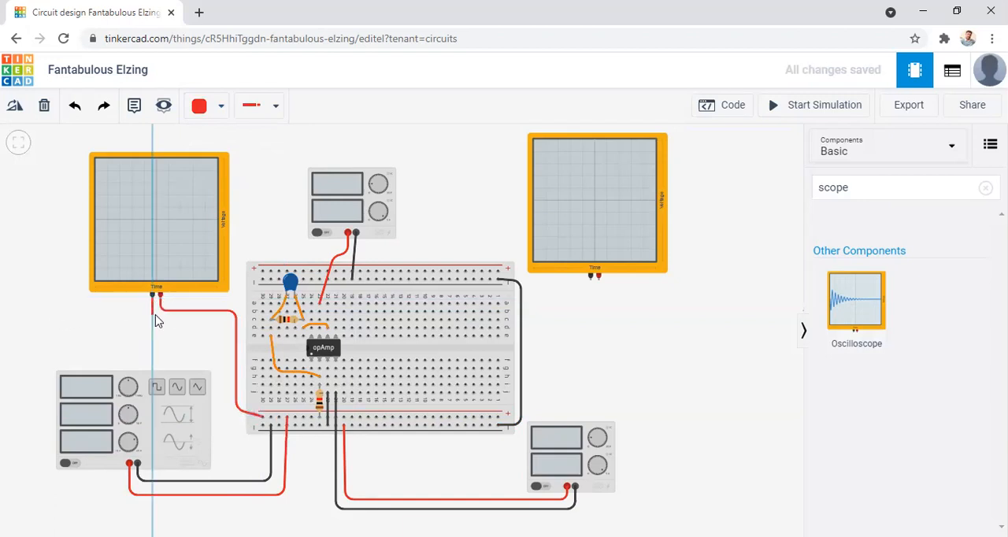
{"action": "left_click", "coordinate": [153, 321]}
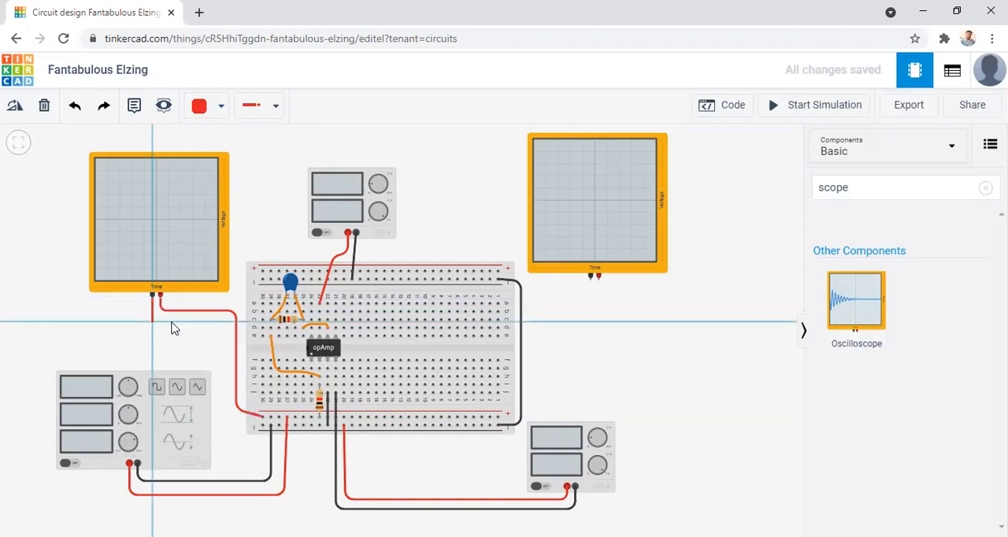
{"action": "left_click", "coordinate": [222, 321]}
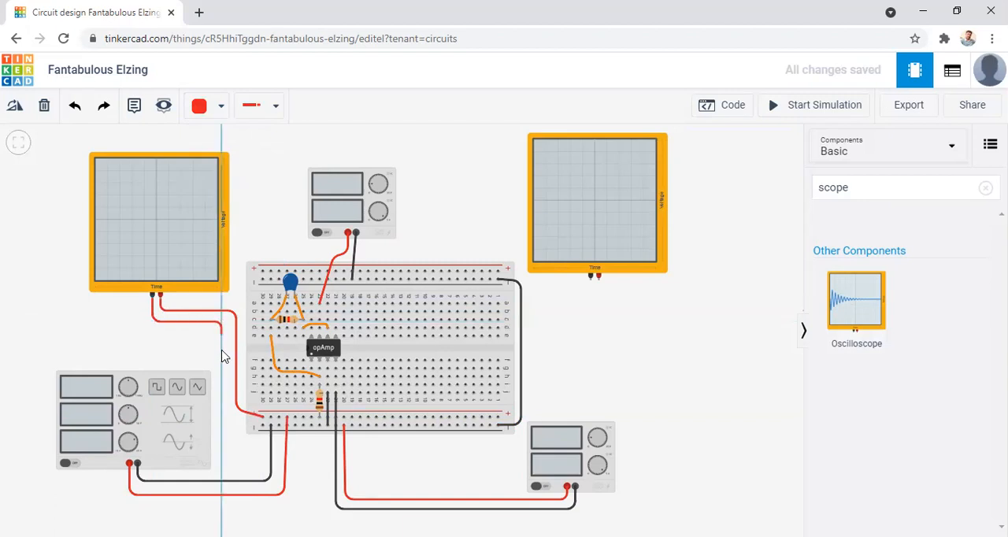
{"action": "left_click", "coordinate": [223, 416]}
{"action": "left_click", "coordinate": [262, 426]}
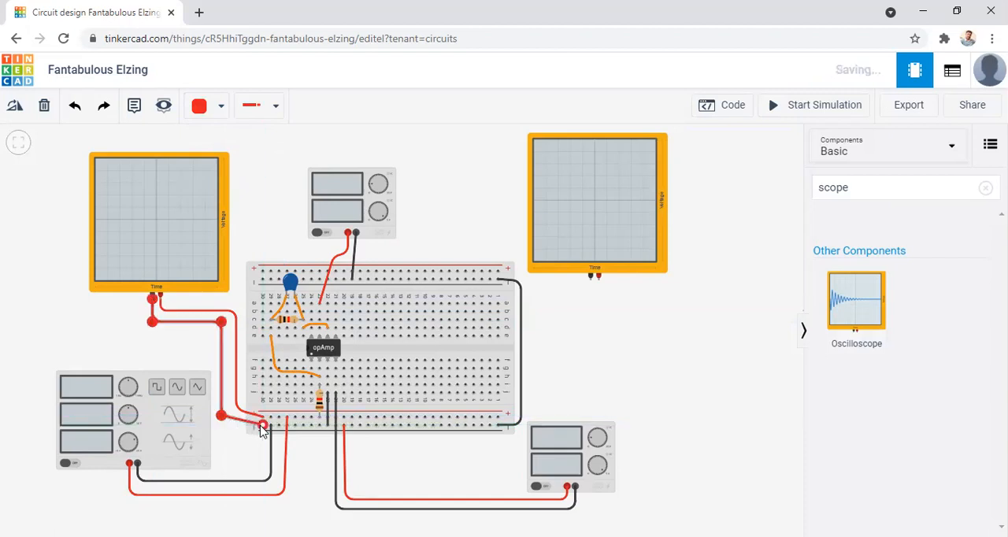
{"action": "left_click", "coordinate": [200, 110]}
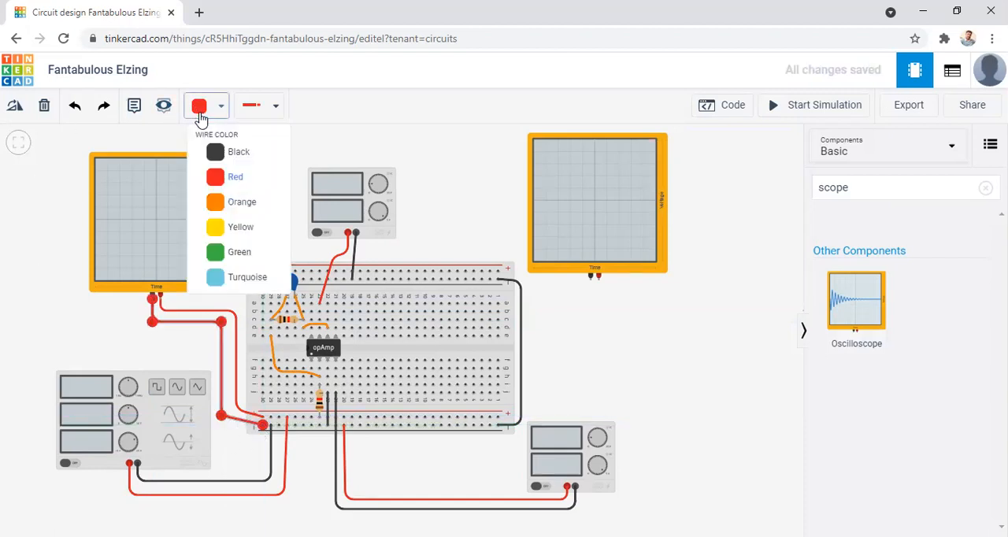
{"action": "left_click", "coordinate": [227, 152]}
{"action": "left_click", "coordinate": [280, 178]}
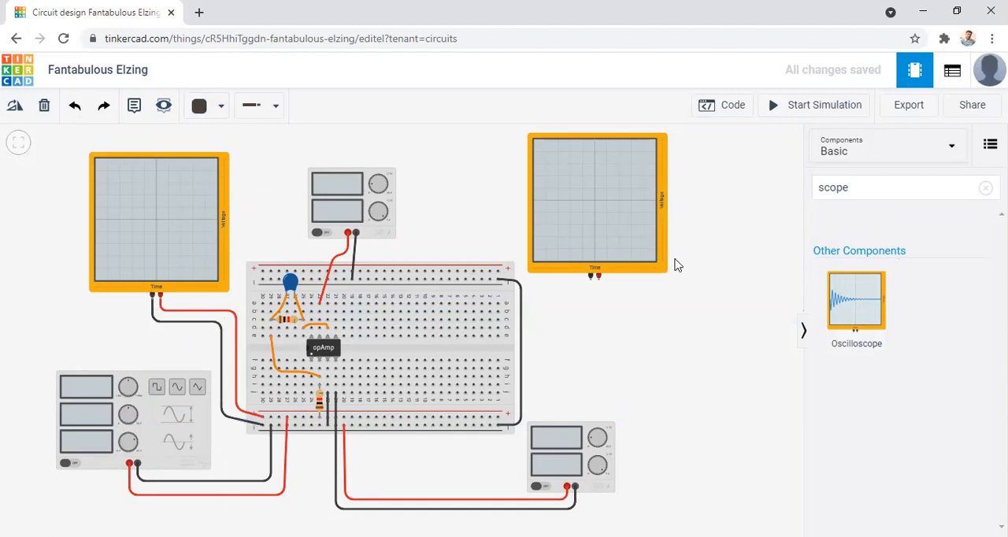
Route a black wire from the second oscilloscope's negative terminal to the upper negative rail near column 2.
{"action": "left_click", "coordinate": [591, 279]}
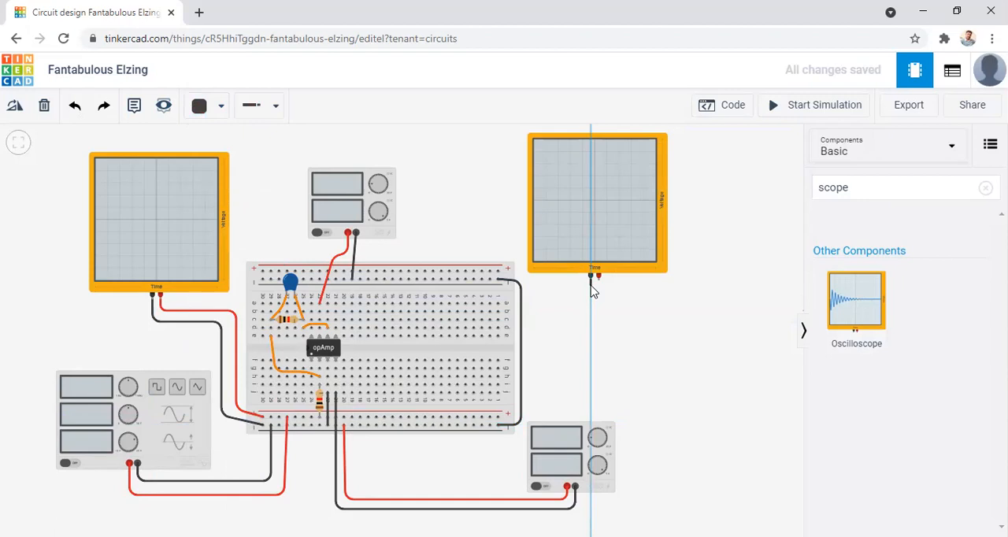
{"action": "left_click", "coordinate": [591, 286]}
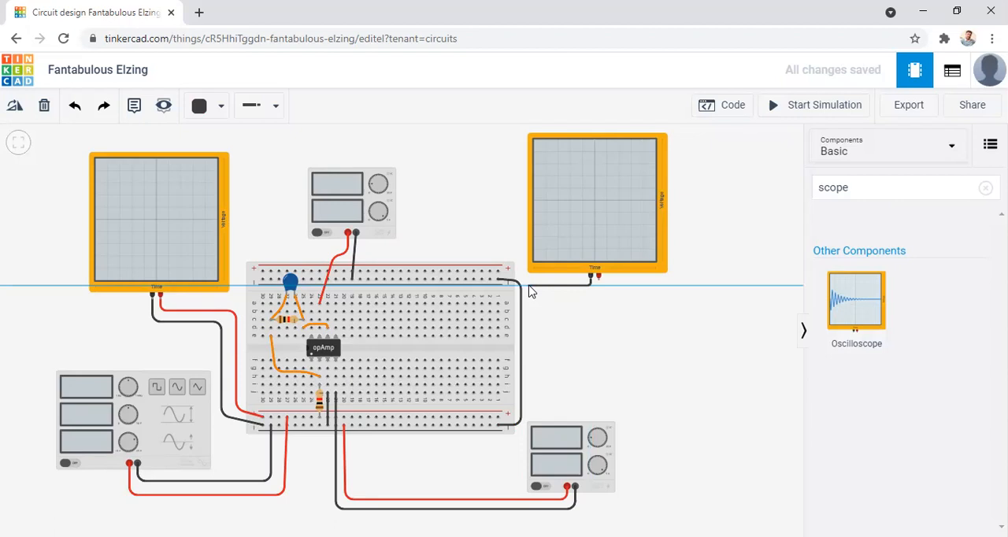
{"action": "left_click", "coordinate": [488, 281]}
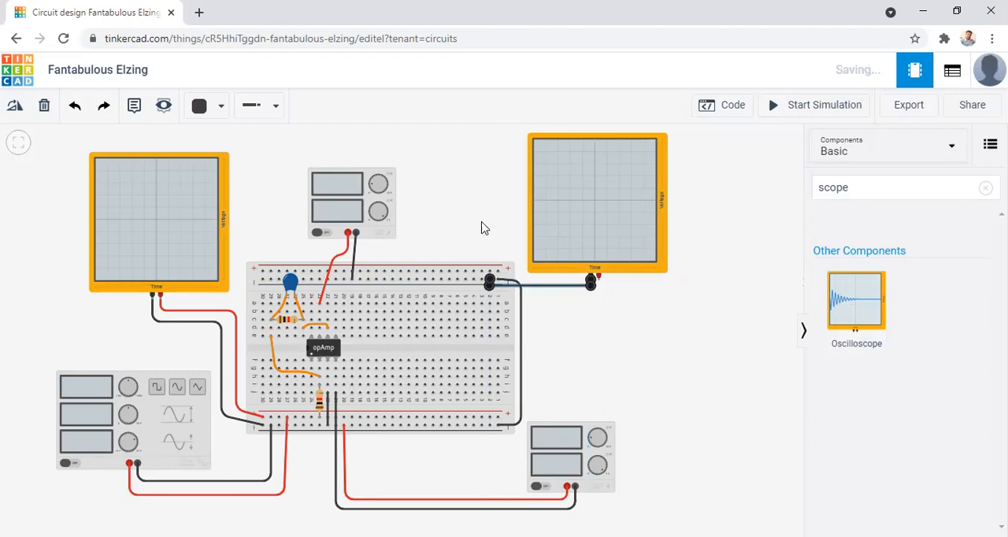
Route a bent wire from the second oscilloscope's positive terminal to the op-amp's output column 22 and color it red.
{"action": "left_click", "coordinate": [599, 281]}
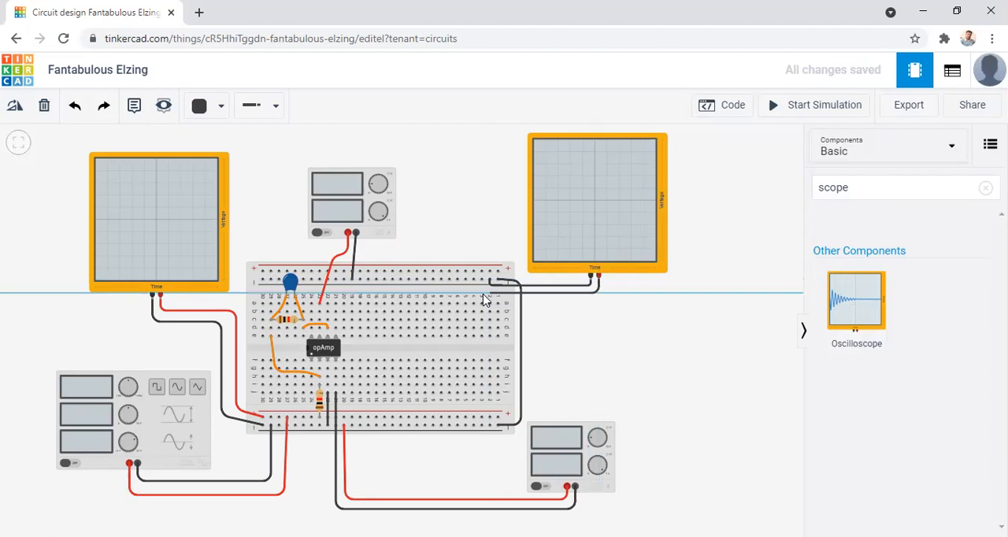
{"action": "left_click", "coordinate": [328, 311]}
{"action": "left_click", "coordinate": [330, 313]}
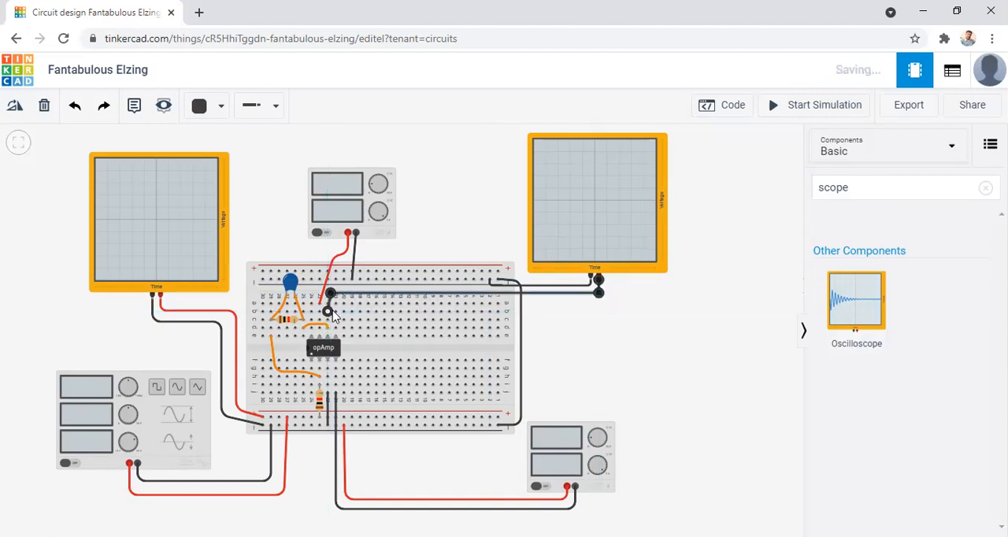
{"action": "left_click", "coordinate": [207, 112]}
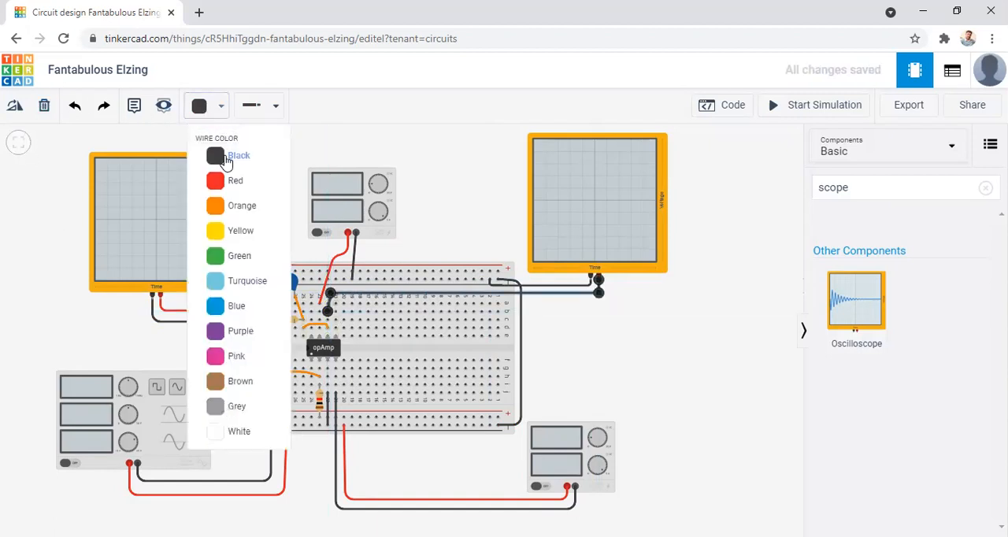
{"action": "left_click", "coordinate": [223, 181]}
{"action": "left_click", "coordinate": [625, 349]}
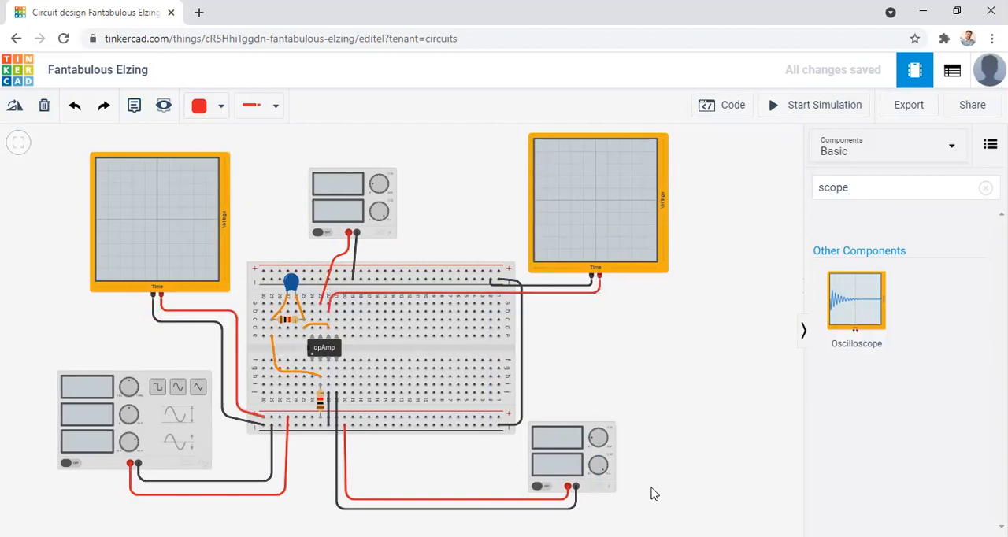
Rename the circuit design as "Opamp as Integrator".
{"action": "left_click", "coordinate": [68, 71]}
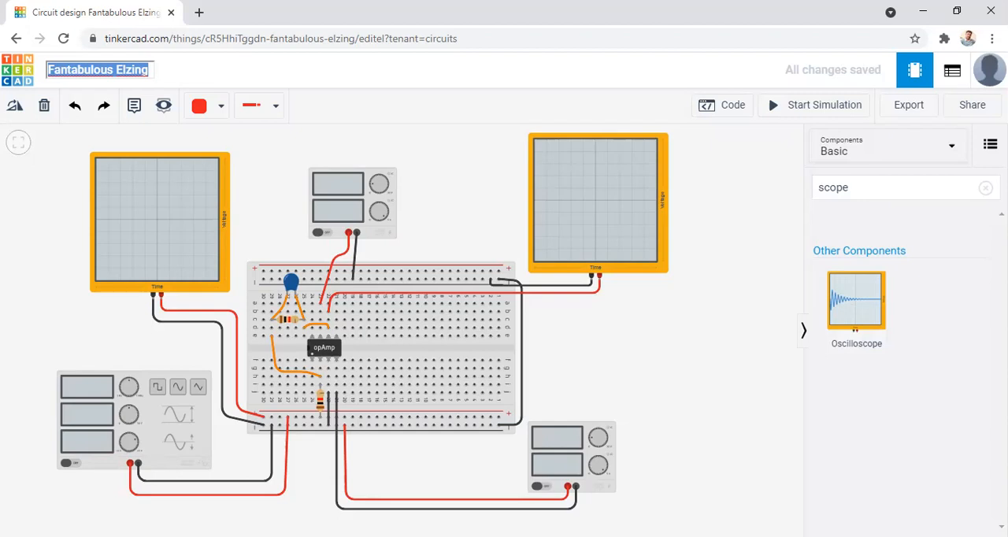
{"action": "type", "text": "Am"}
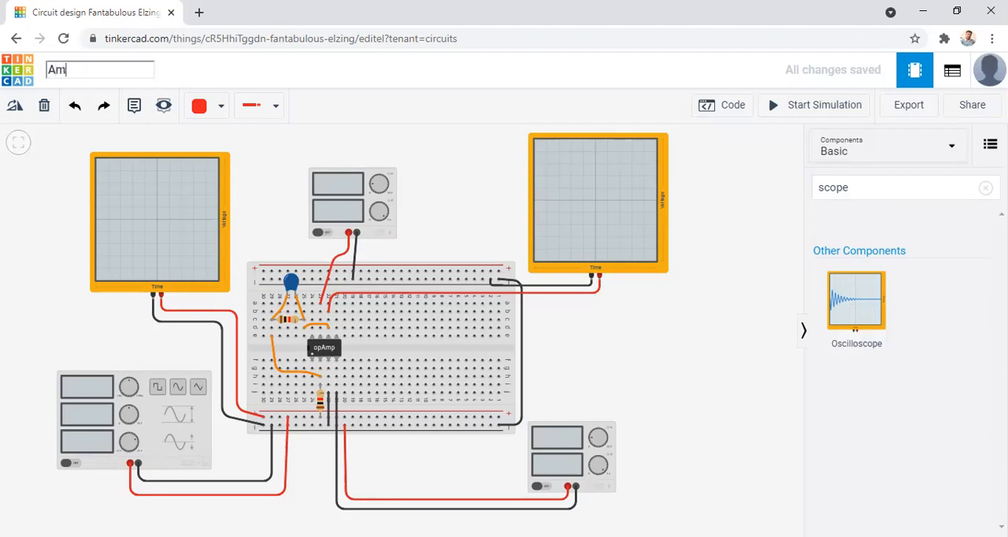
{"action": "type", "text": "p"}
{"action": "key", "text": "BackSpace"}
{"action": "key", "text": "BackSpace"}
{"action": "type", "text": "Opamp as"}
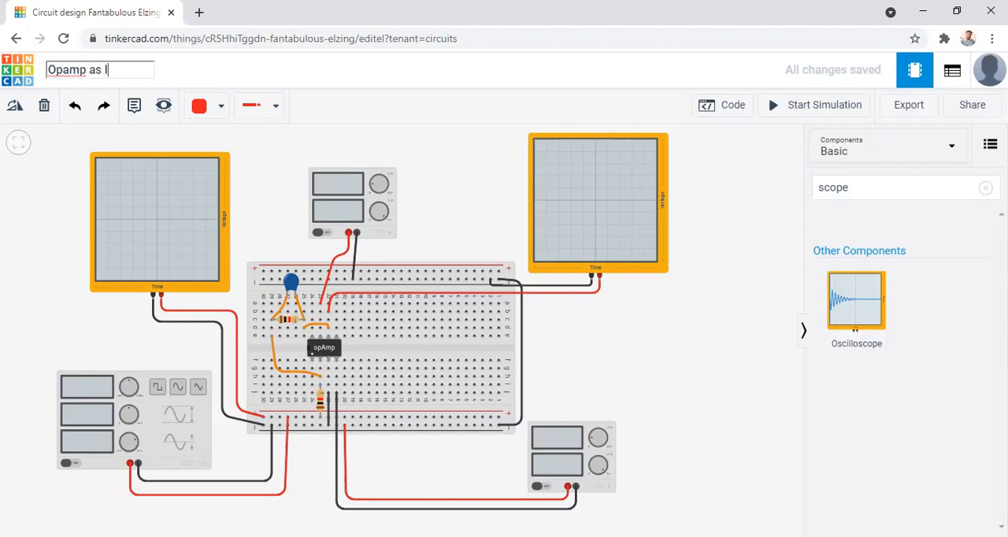
{"action": "type", "text": " Integratror"}
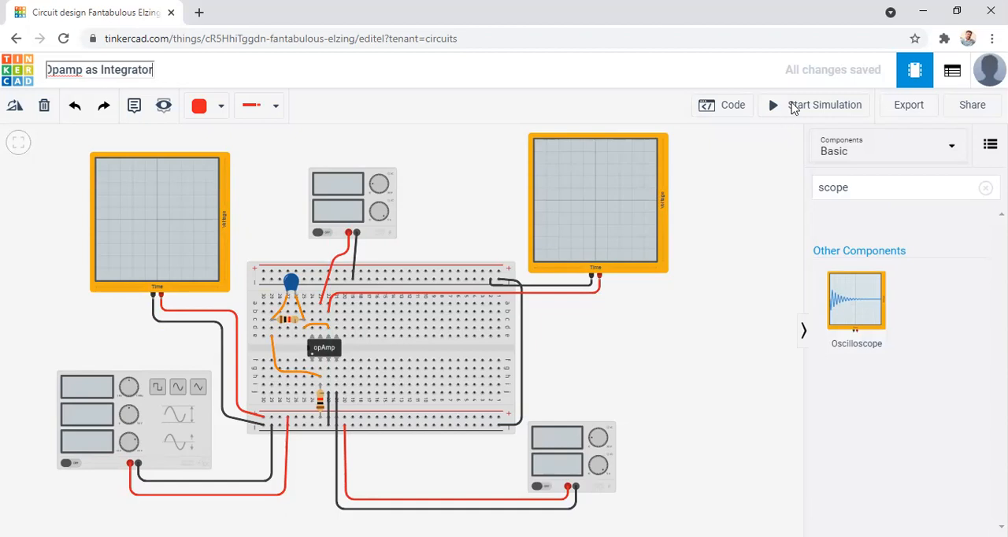
{"action": "left_click", "coordinate": [399, 137]}
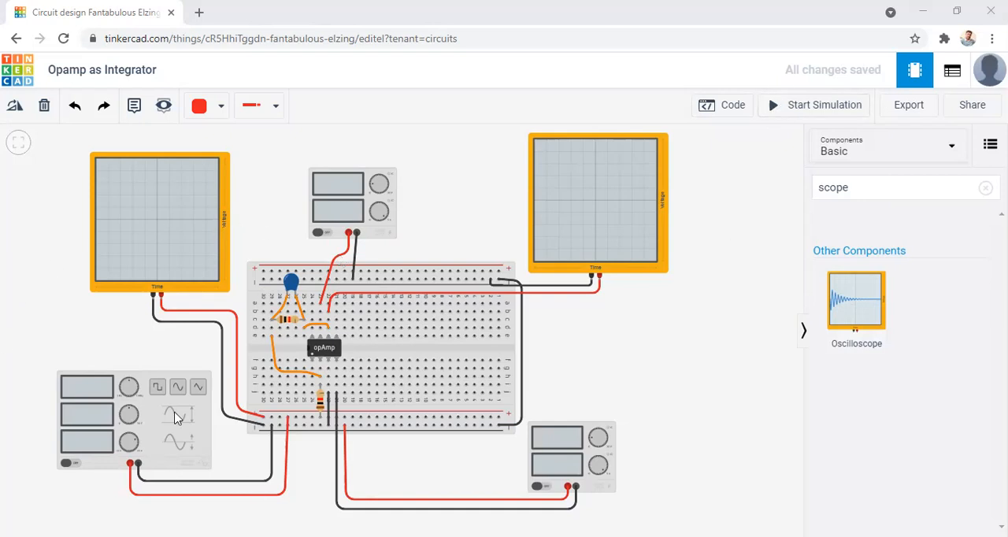
Check the resistance settings of the input resistor and of the feedback resistor beneath the capacitor.
{"action": "left_click", "coordinate": [321, 400]}
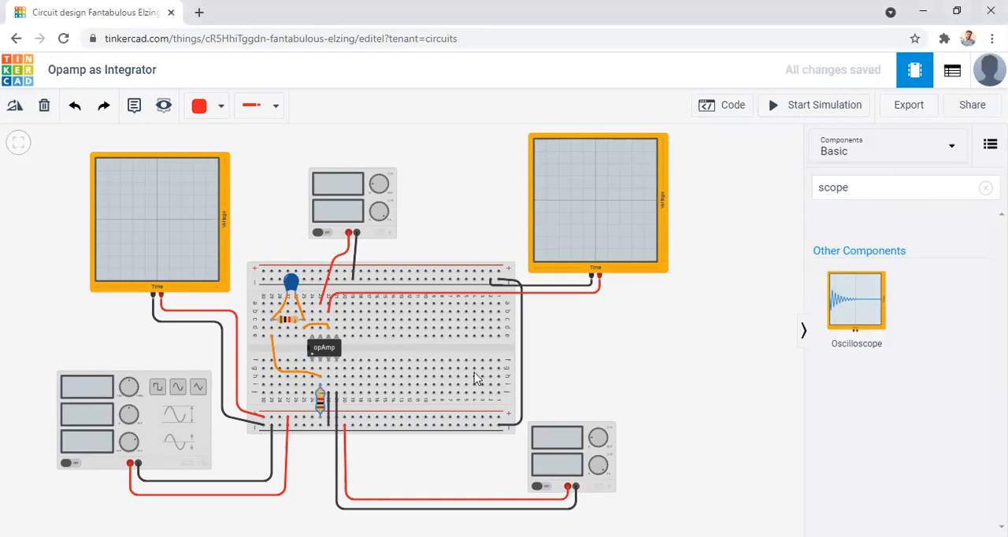
{"action": "left_click", "coordinate": [572, 354]}
{"action": "left_click", "coordinate": [325, 395]}
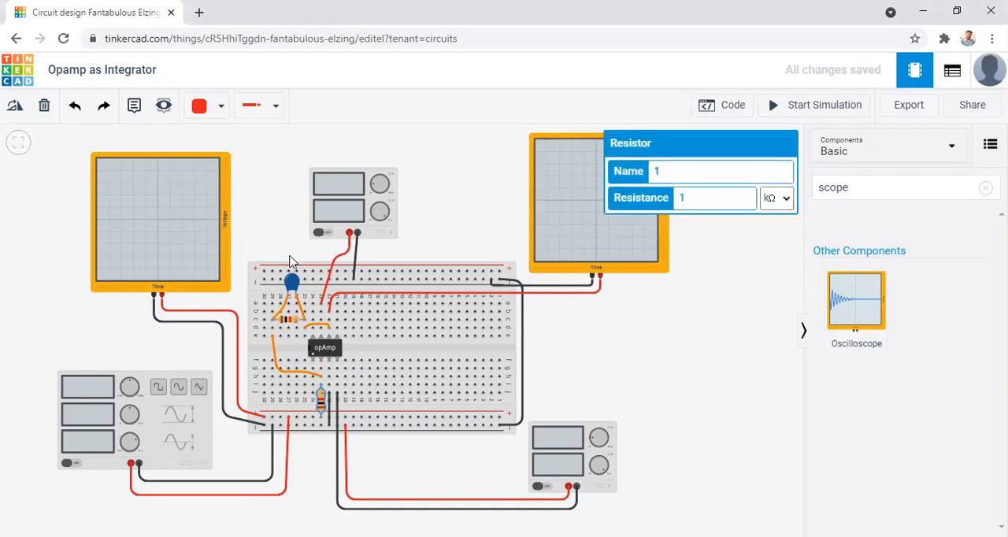
{"action": "left_click", "coordinate": [289, 321]}
{"action": "left_click", "coordinate": [618, 366]}
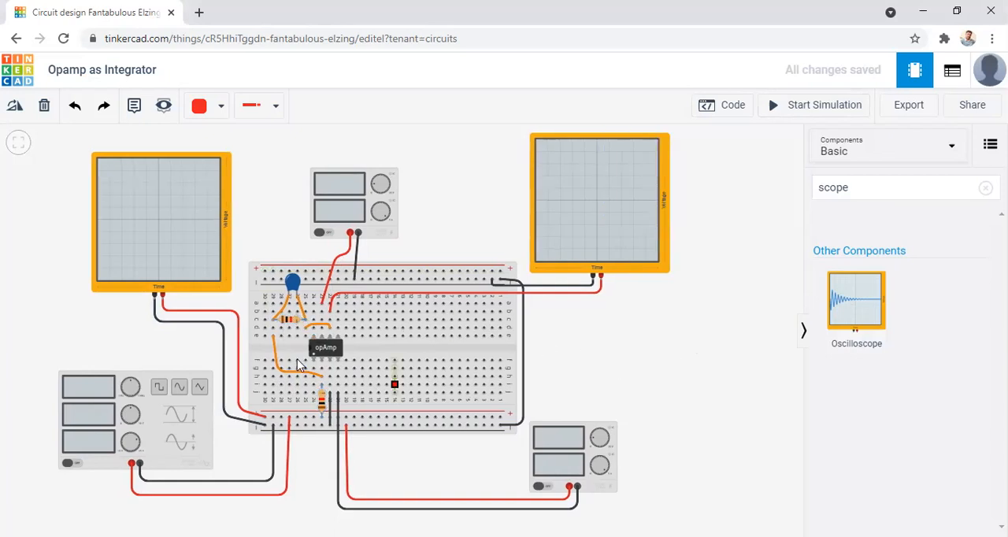
{"action": "left_click", "coordinate": [292, 321]}
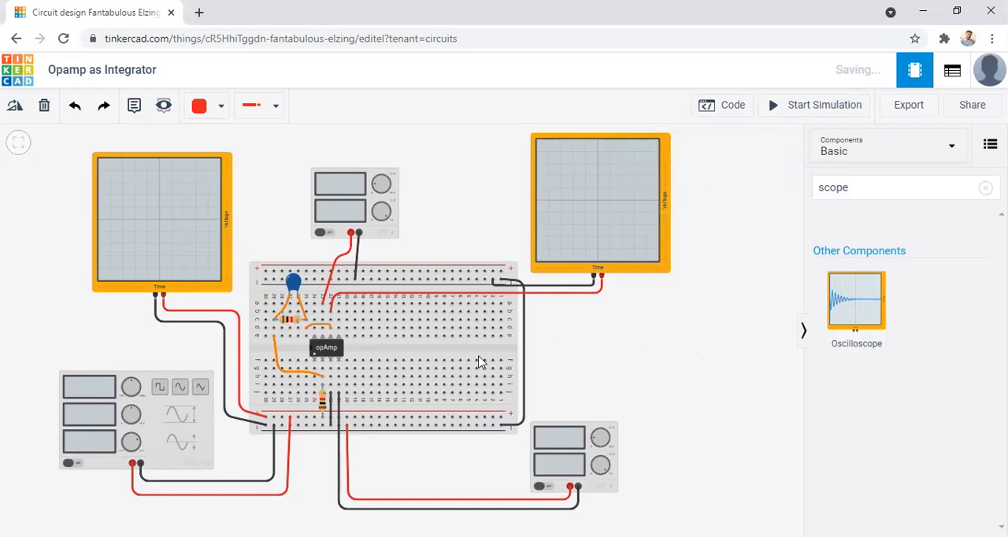
{"action": "left_click", "coordinate": [291, 321]}
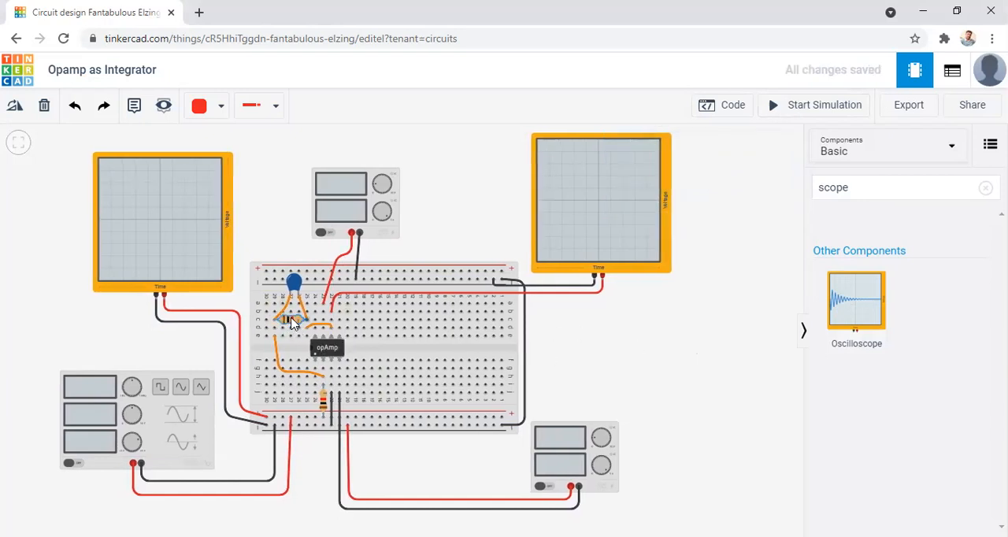
{"action": "left_click", "coordinate": [575, 333]}
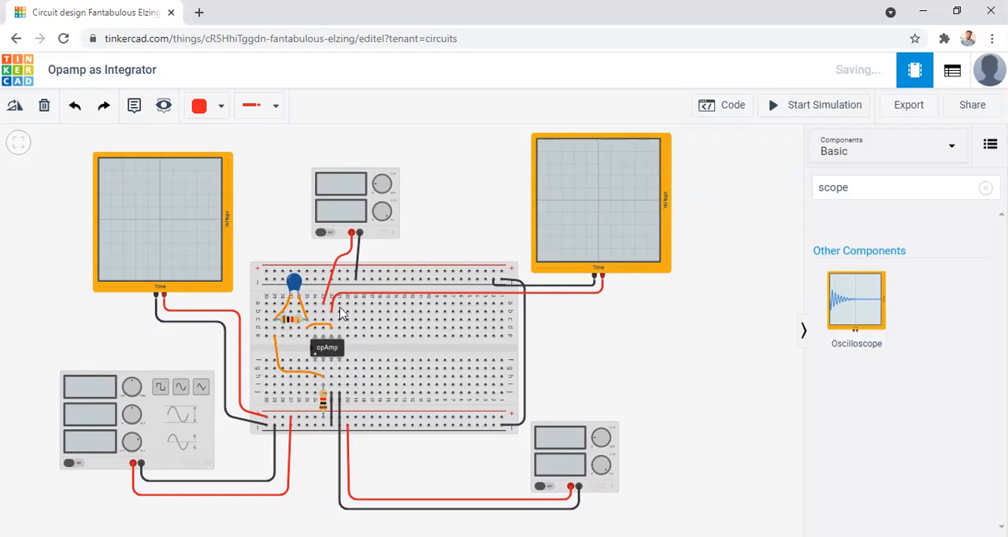
Set the resistance of the feedback resistor beneath the capacitor to 5 kΩ.
{"action": "left_click", "coordinate": [287, 322]}
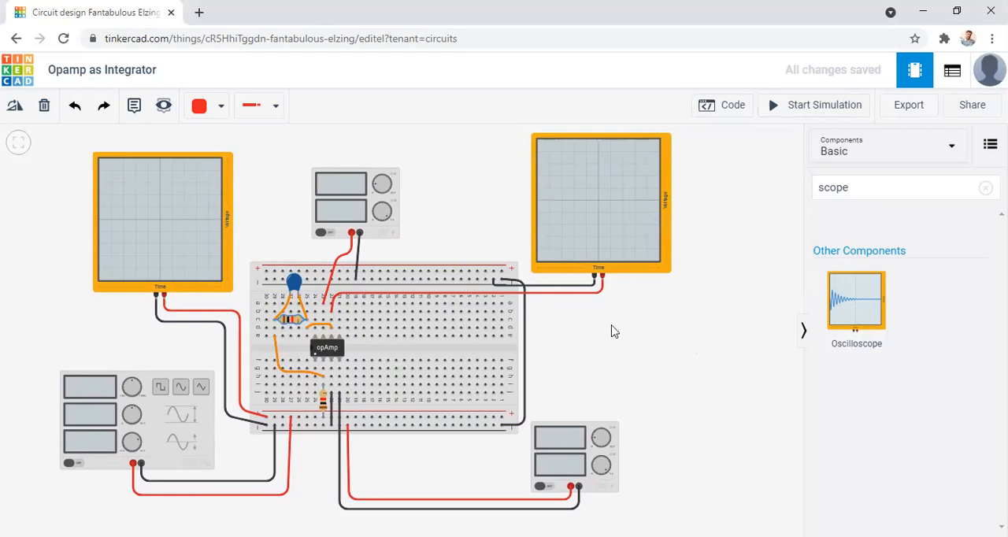
{"action": "left_click", "coordinate": [291, 319]}
{"action": "left_click", "coordinate": [699, 197]}
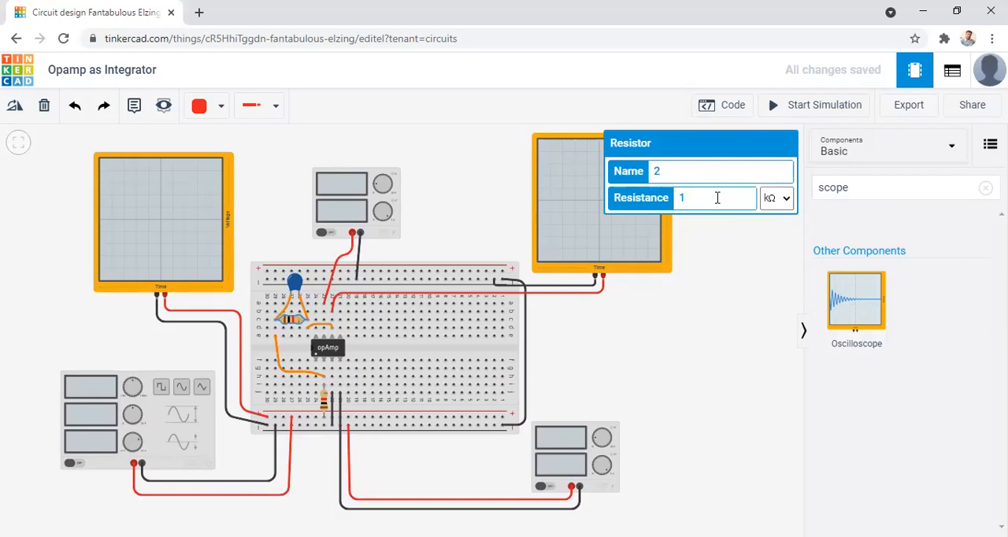
{"action": "type", "text": "5"}
{"action": "left_click", "coordinate": [719, 296]}
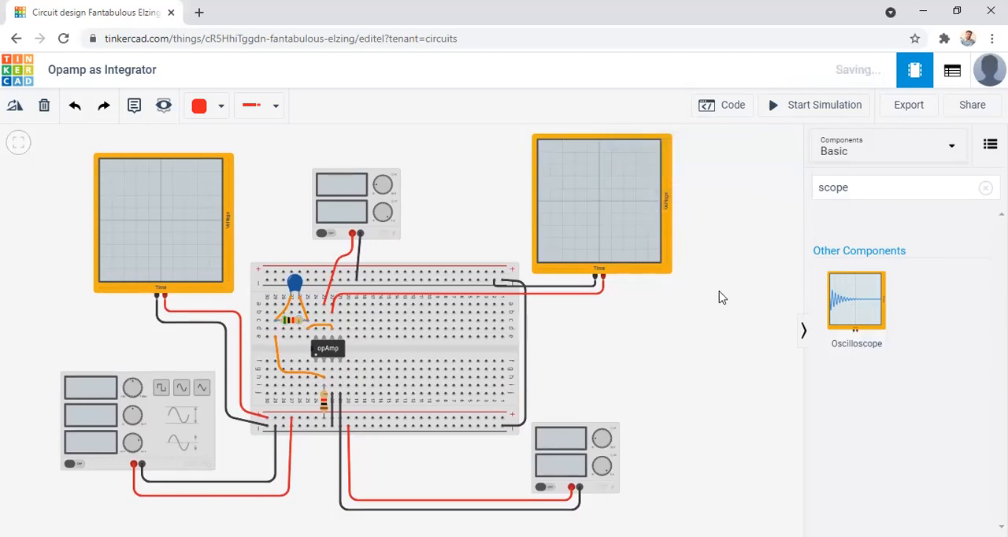
Set the feedback capacitor's capacitance to 1 µF.
{"action": "left_click", "coordinate": [295, 284]}
{"action": "left_click", "coordinate": [733, 197]}
{"action": "key", "text": "BackSpace"}
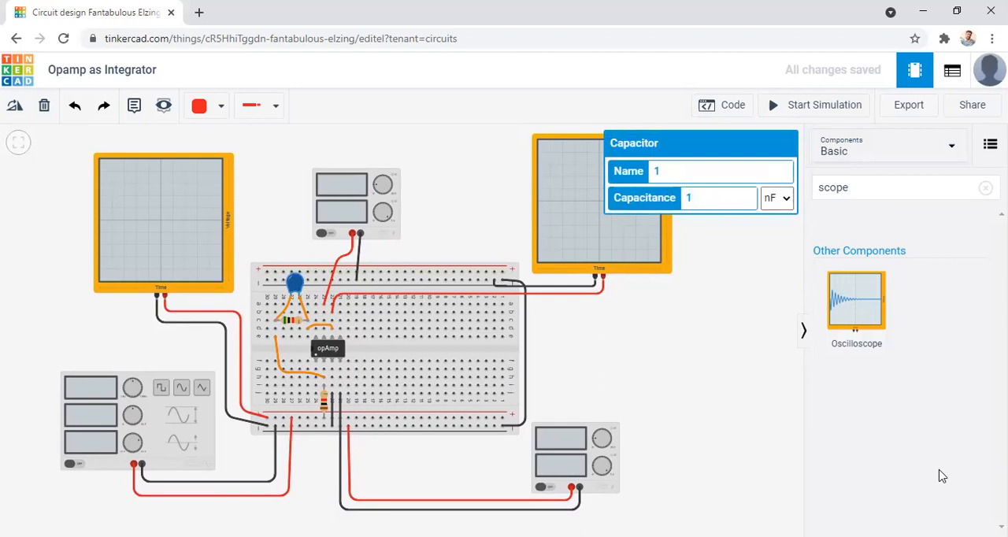
{"action": "left_click", "coordinate": [769, 200]}
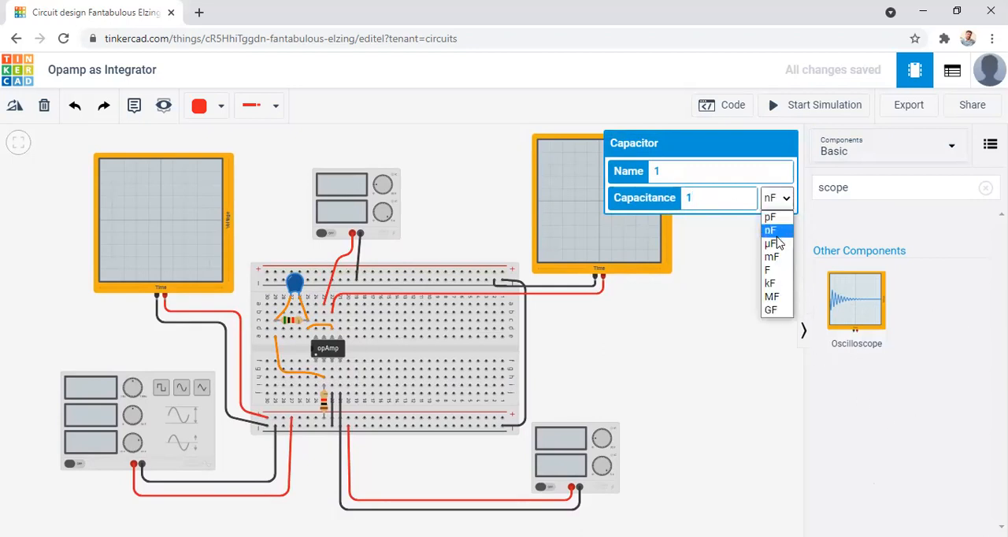
{"action": "left_click", "coordinate": [775, 244]}
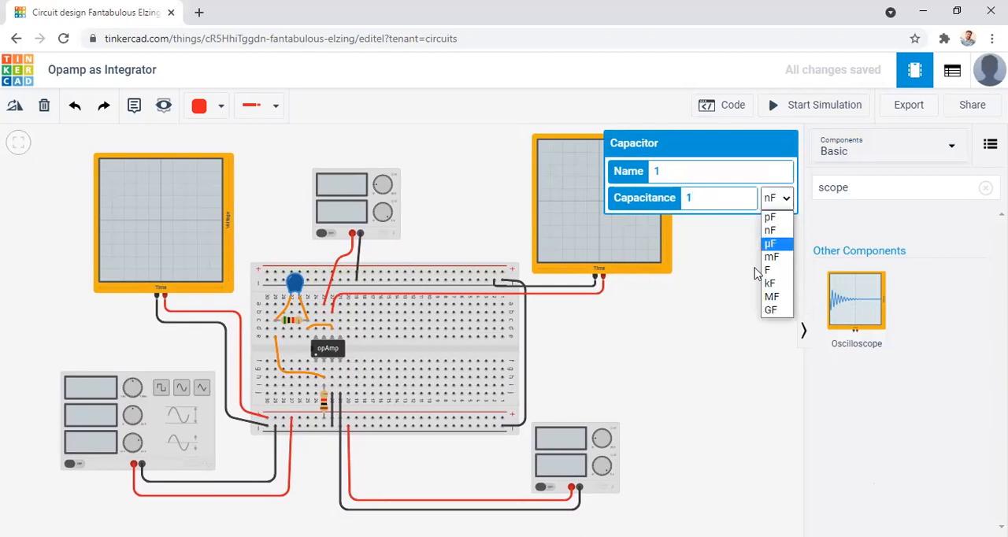
{"action": "left_click", "coordinate": [711, 331]}
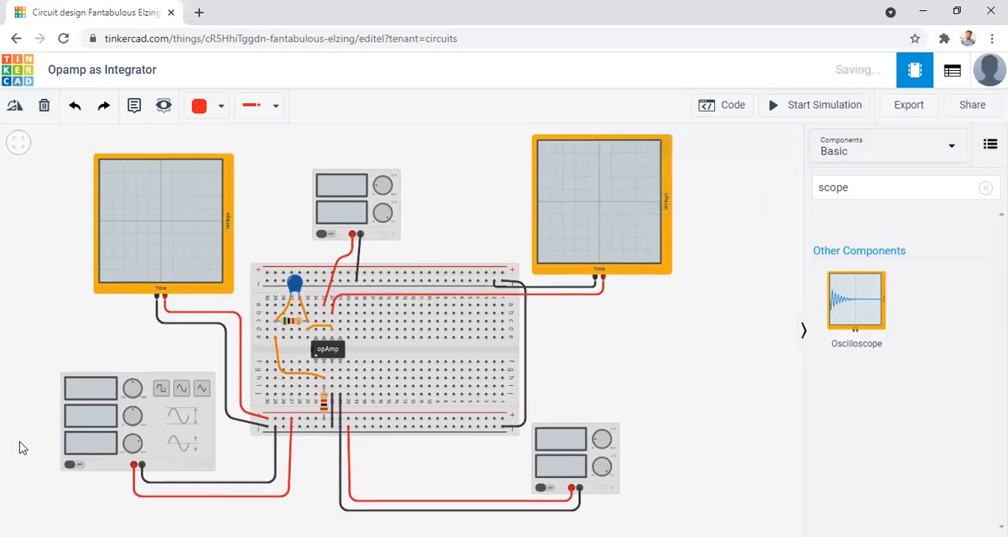
Set the function generator's DC offset to 0.50 V.
{"action": "left_click", "coordinate": [173, 438]}
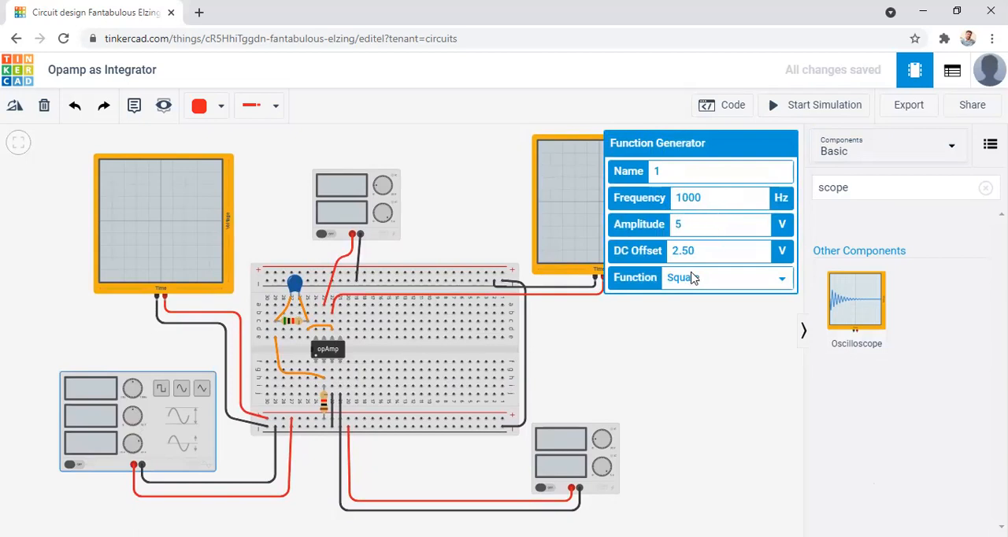
{"action": "left_click", "coordinate": [705, 253]}
{"action": "key", "text": "BackSpace"}
{"action": "type", "text": "0.50"}
{"action": "left_click", "coordinate": [704, 353]}
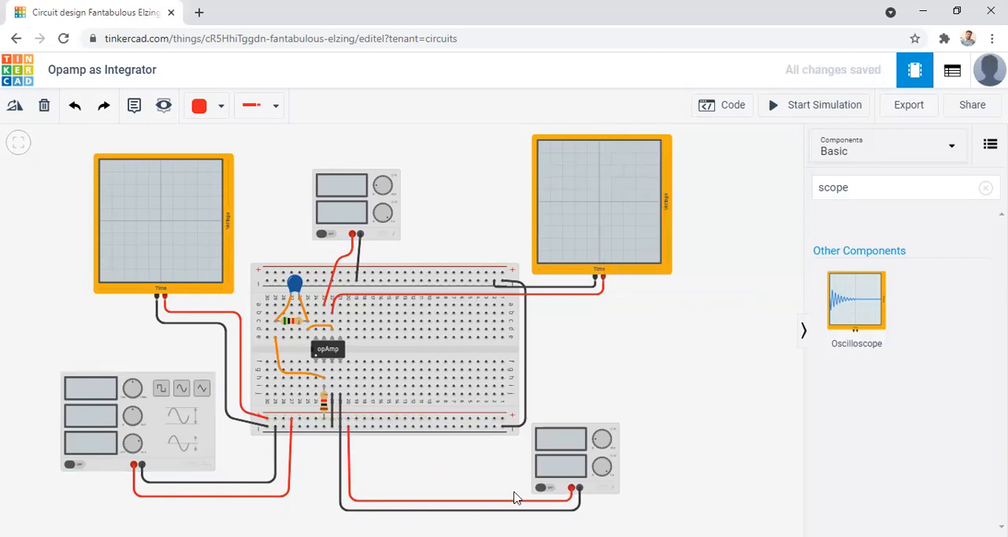
Set the voltage of both the lower and the upper power supply to 12 V.
{"action": "left_click", "coordinate": [581, 458]}
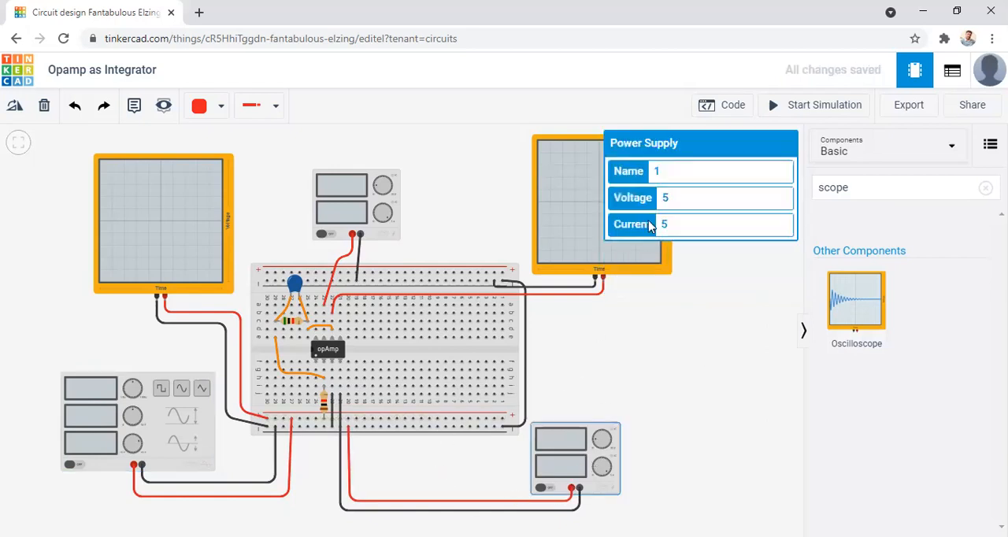
{"action": "left_click", "coordinate": [696, 205]}
{"action": "type", "text": "12"}
{"action": "left_click", "coordinate": [704, 400]}
{"action": "left_click", "coordinate": [351, 186]}
{"action": "left_click", "coordinate": [682, 197]}
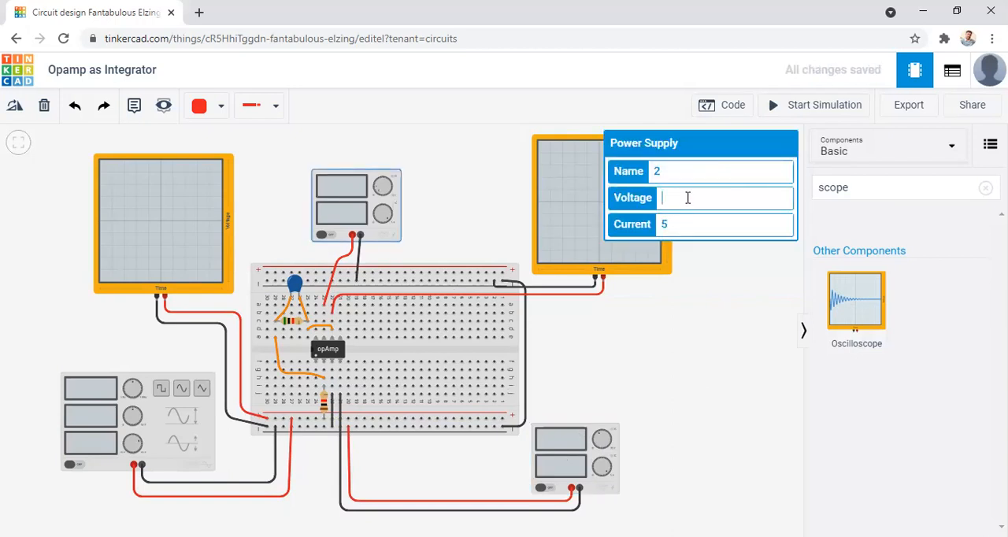
{"action": "type", "text": "121"}
{"action": "left_click", "coordinate": [666, 400]}
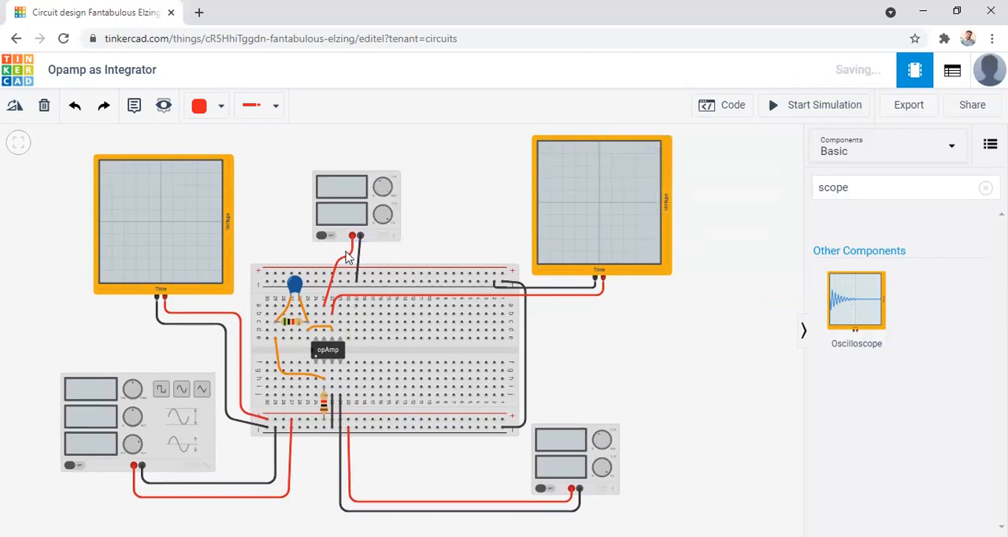
Set the time per division of both the input and the output oscilloscope to 0.35 ms.
{"action": "left_click", "coordinate": [130, 231]}
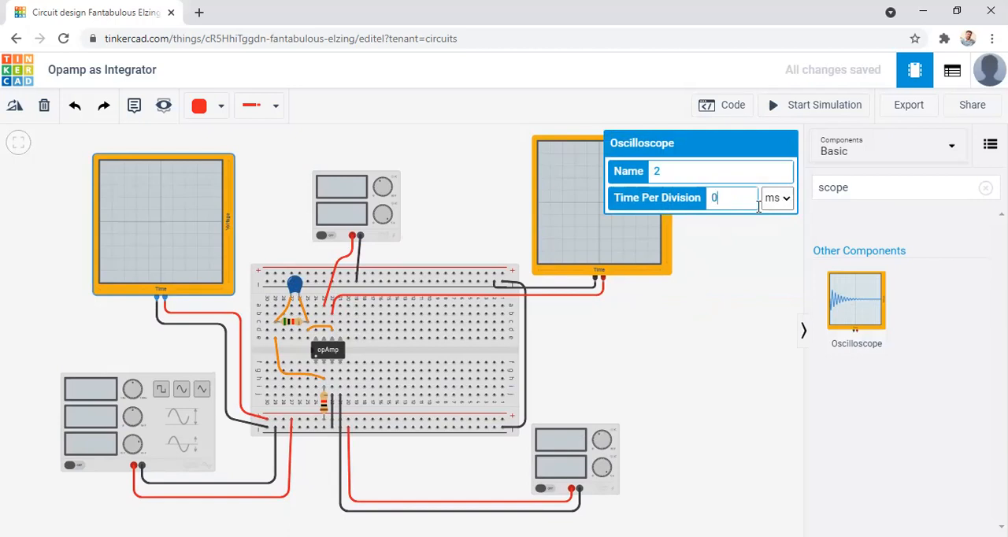
{"action": "type", "text": "5"}
{"action": "left_click", "coordinate": [696, 303]}
{"action": "left_click", "coordinate": [611, 223]}
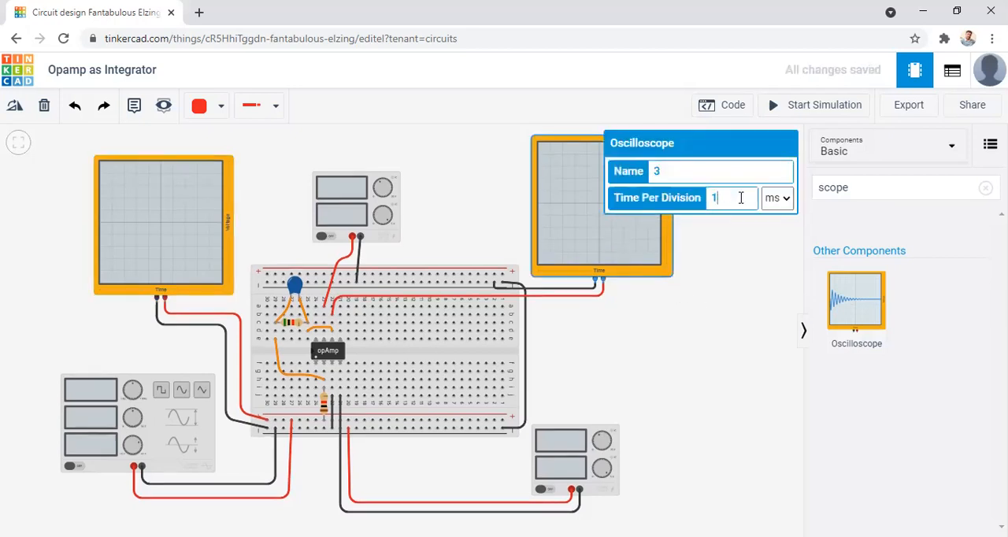
{"action": "type", "text": "0.35"}
{"action": "left_click", "coordinate": [701, 330]}
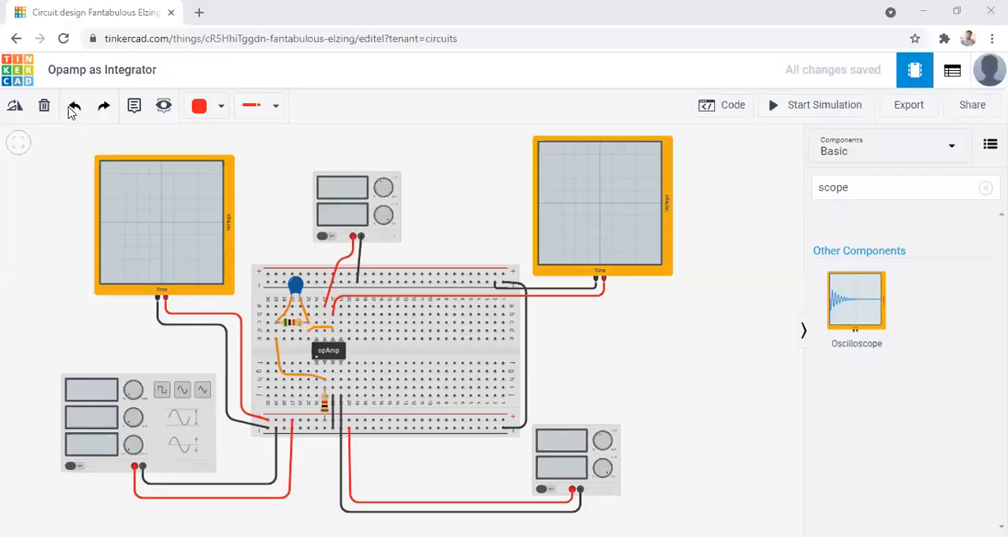
Start the simulation of the integrator circuit.
{"action": "left_click", "coordinate": [74, 105]}
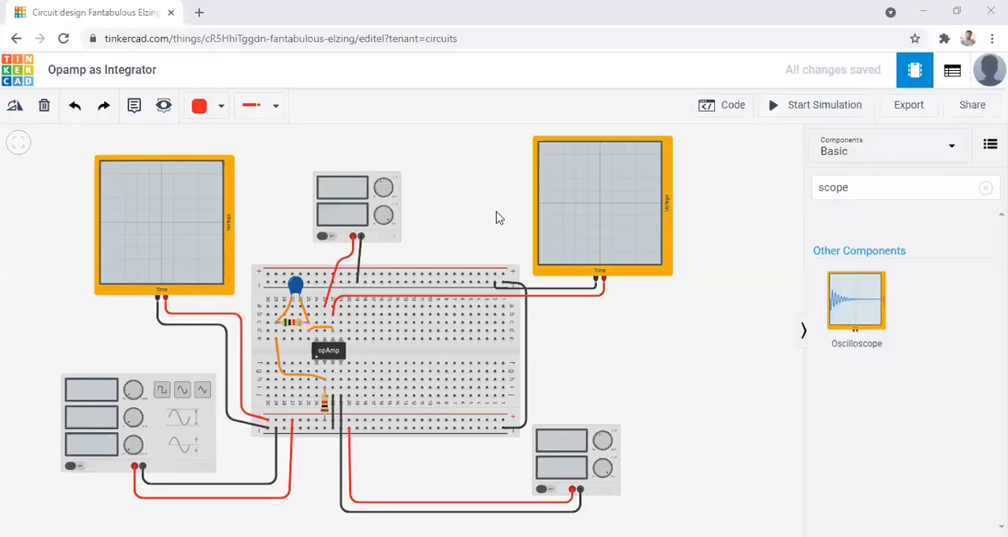
{"action": "left_click", "coordinate": [777, 113]}
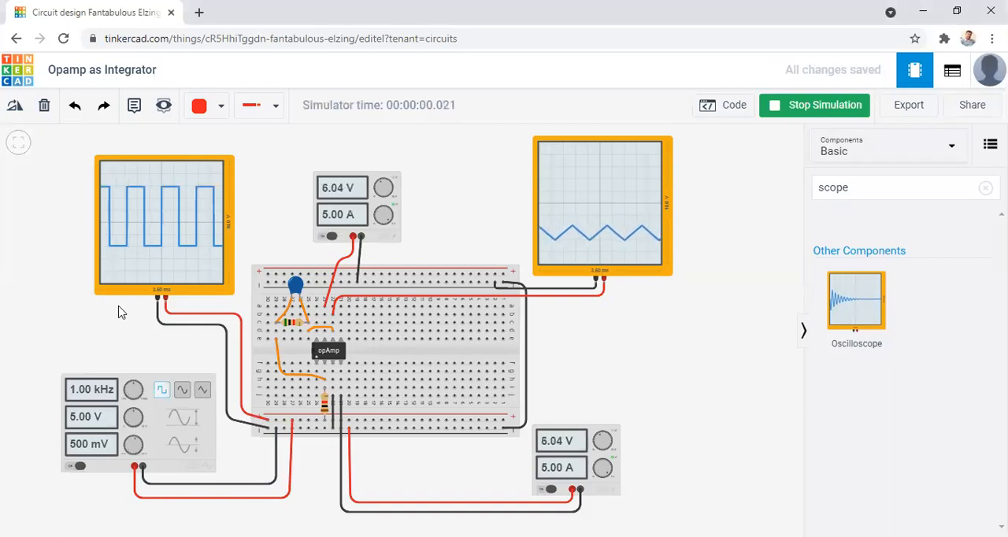